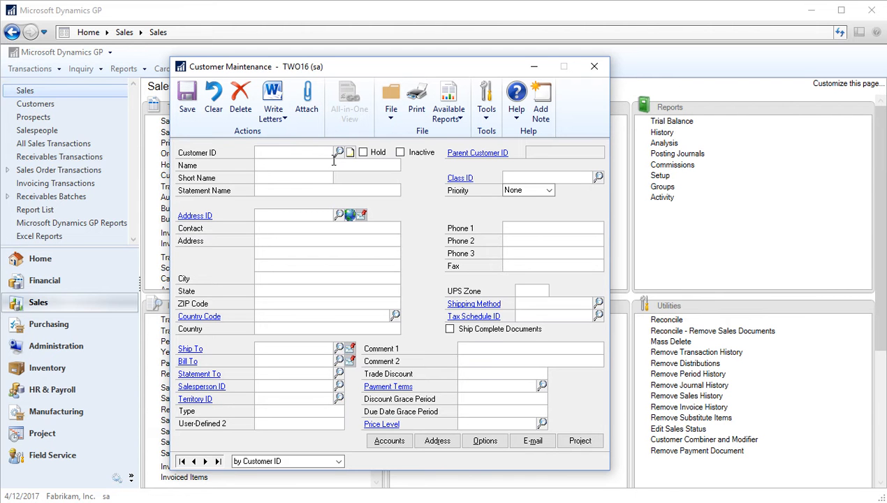
Step: Look up existing customers, sort the list by Customer Name, and jump to Berry Medical Center by name
{"action": "left_click", "coordinate": [338, 154]}
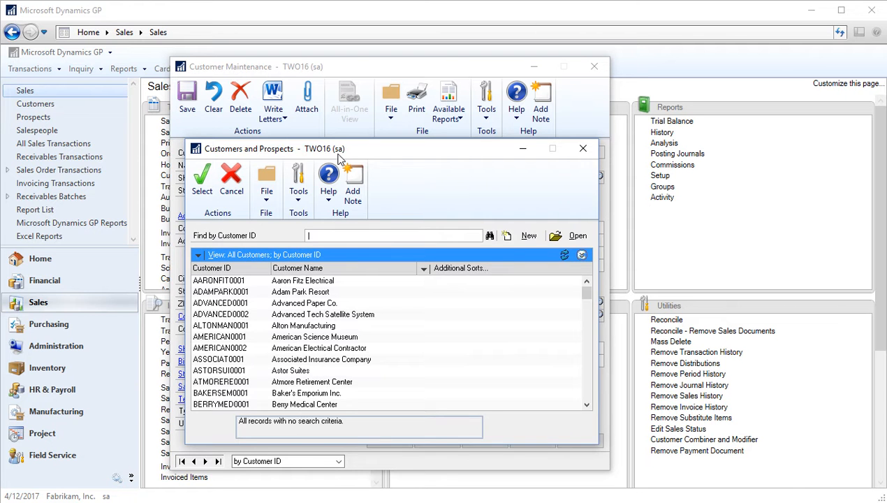
{"action": "left_click_drag", "start_coordinate": [338, 155], "coordinate": [366, 124]}
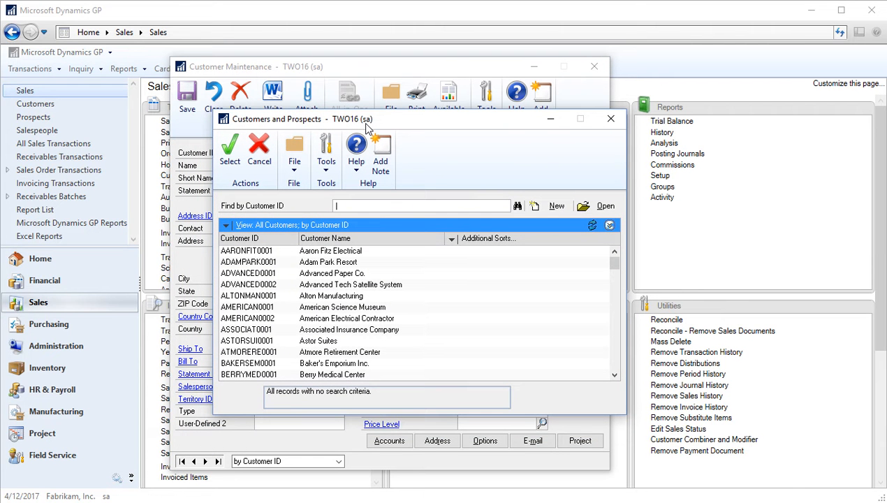
{"action": "left_click_drag", "start_coordinate": [377, 121], "coordinate": [368, 103]}
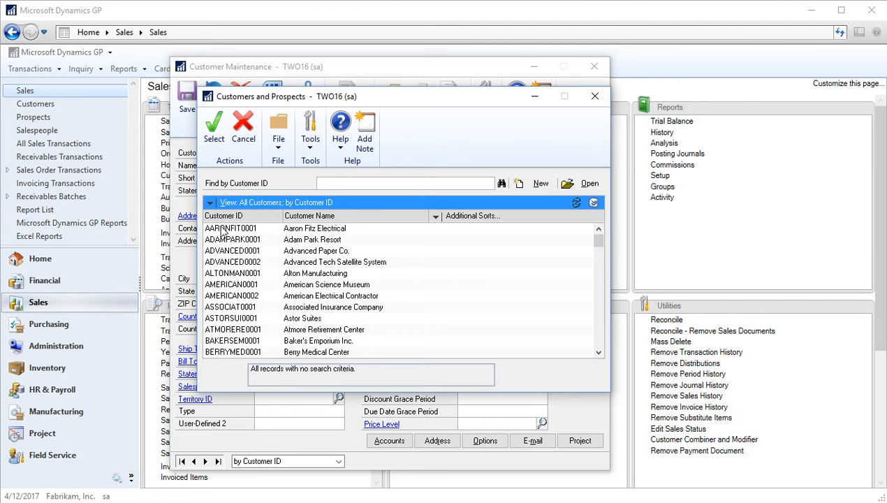
{"action": "left_click", "coordinate": [327, 217]}
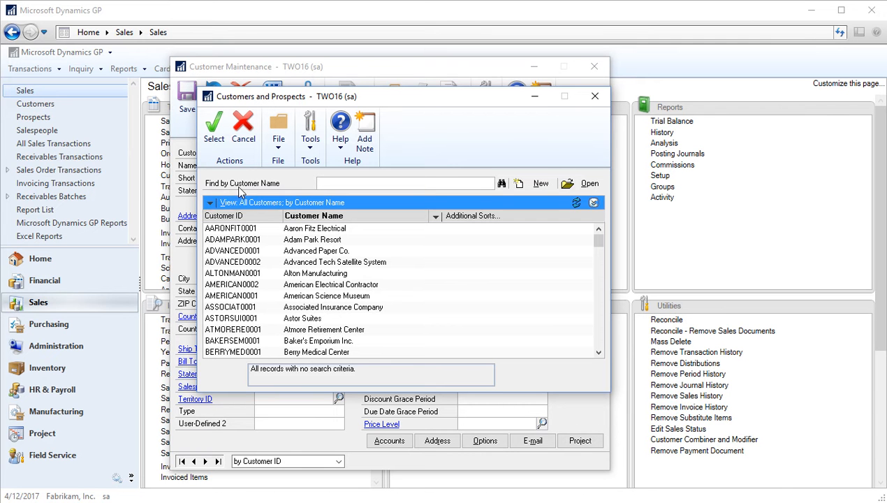
{"action": "left_click", "coordinate": [228, 216]}
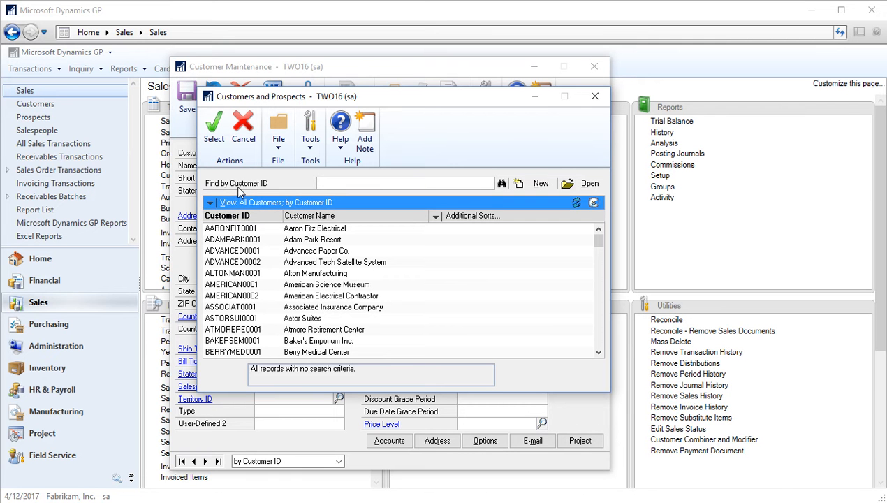
{"action": "left_click", "coordinate": [305, 218]}
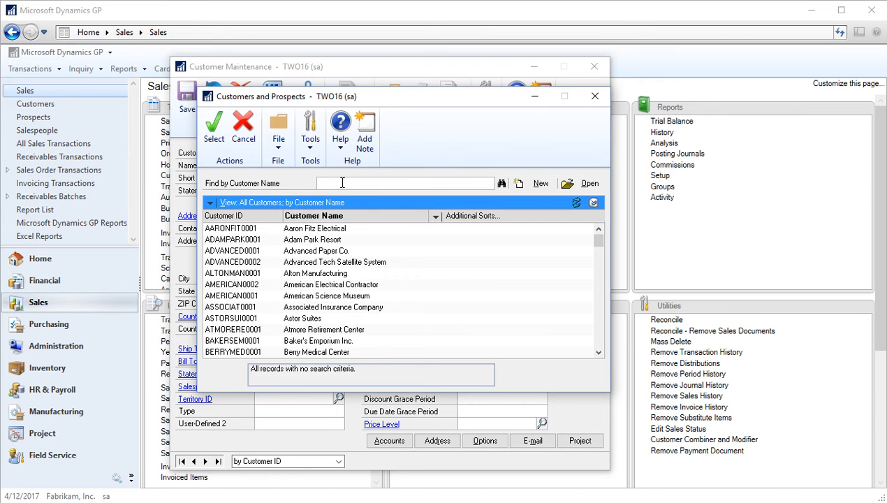
{"action": "left_click", "coordinate": [343, 184]}
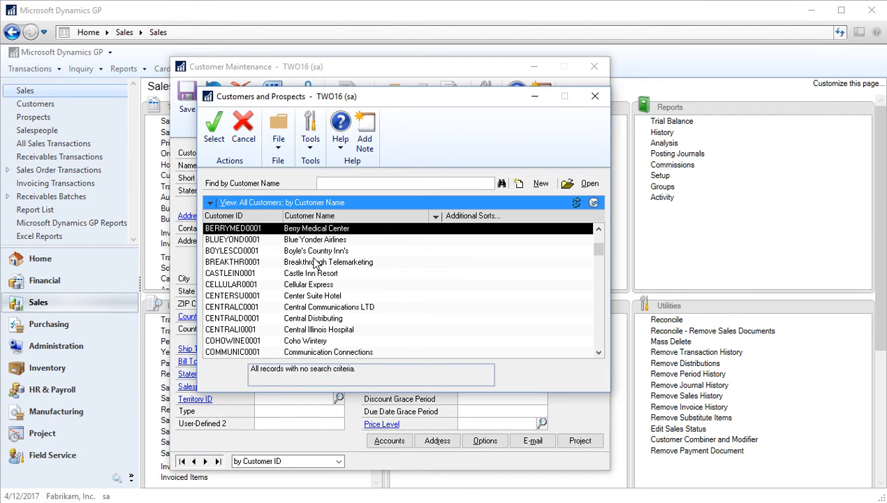
Step: Sort the customer lookup by Customer Class and jump to the classes beginning with CAN
{"action": "left_click", "coordinate": [496, 216]}
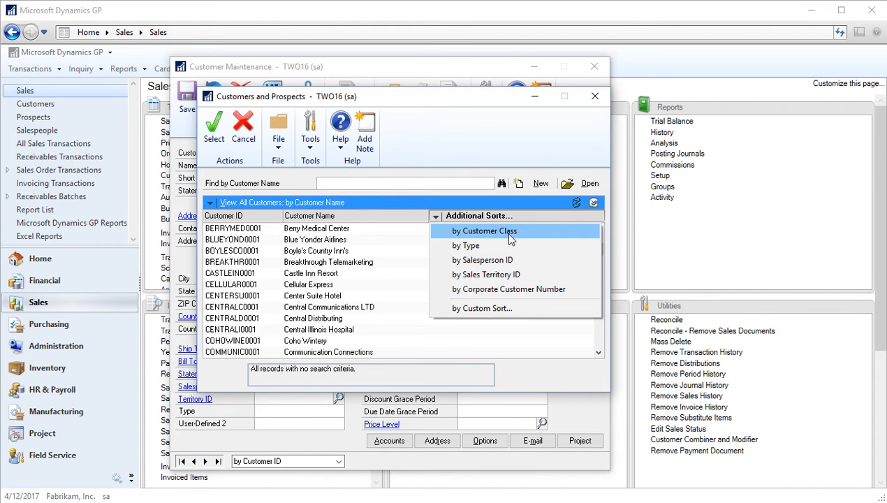
{"action": "left_click", "coordinate": [511, 237]}
{"action": "left_click", "coordinate": [354, 183]}
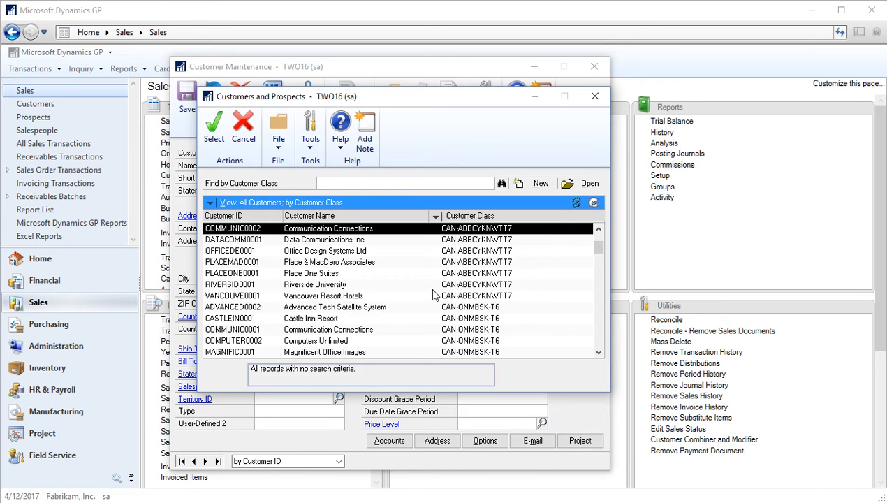
Step: Open the advanced customer search and choose City as the column for Search Definition 1
{"action": "left_click", "coordinate": [501, 184]}
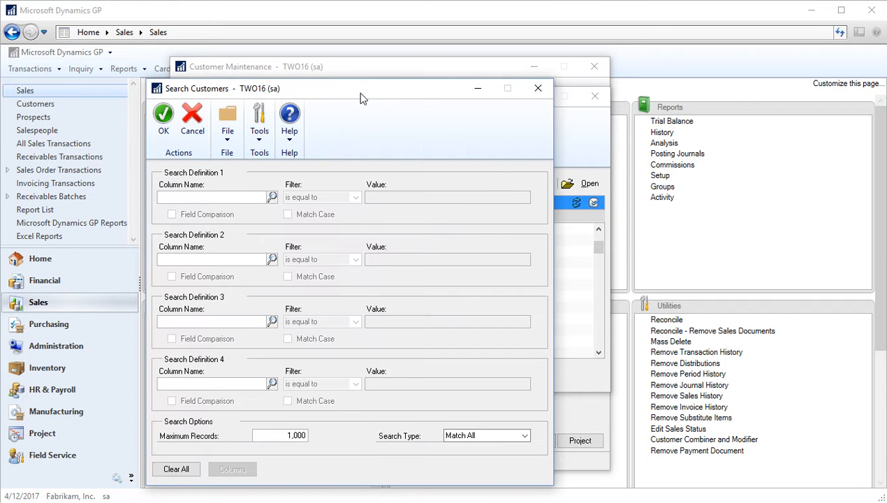
{"action": "left_click_drag", "start_coordinate": [360, 98], "coordinate": [376, 60]}
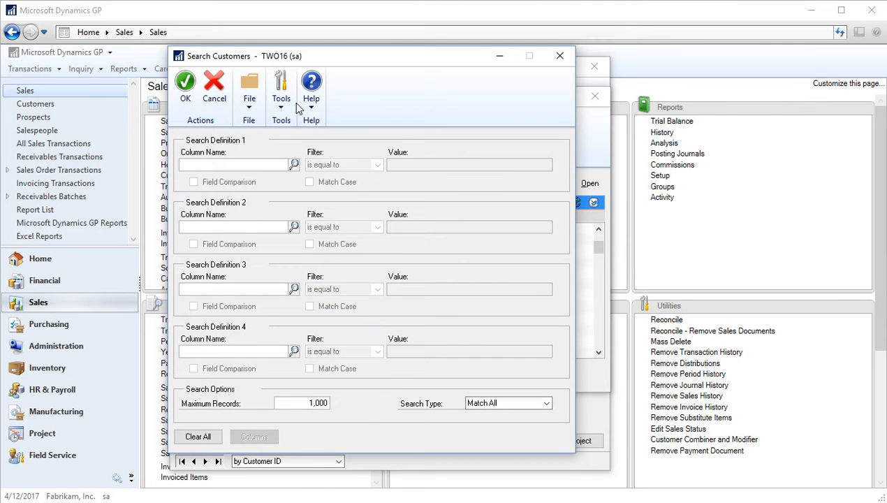
{"action": "left_click", "coordinate": [294, 165]}
{"action": "mouse_move", "coordinate": [451, 199]}
{"action": "left_mouse_down"}
{"action": "mouse_move", "coordinate": [448, 224]}
{"action": "mouse_move", "coordinate": [445, 193]}
{"action": "left_mouse_up"}
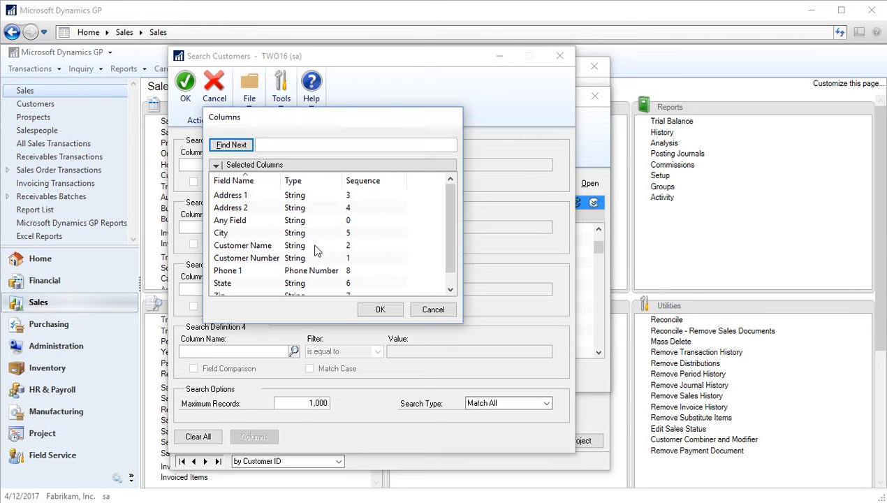
{"action": "left_click", "coordinate": [221, 234]}
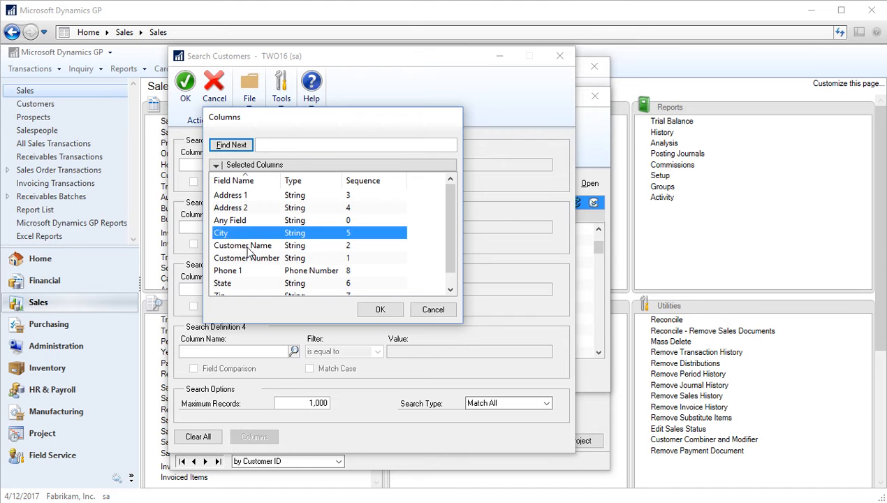
{"action": "left_click", "coordinate": [370, 309]}
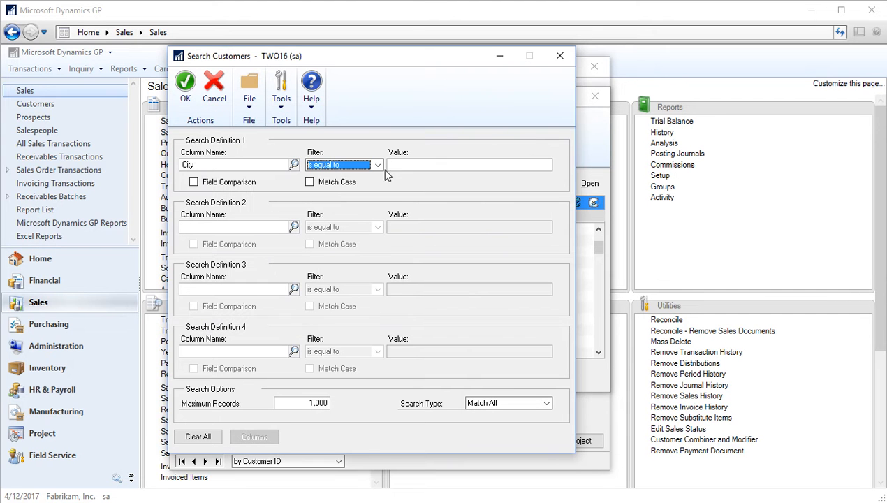
Step: Search for customers whose city is equal to New York City, and close the customer lookup without selecting one
{"action": "left_click", "coordinate": [409, 166]}
{"action": "type", "text": "New "}
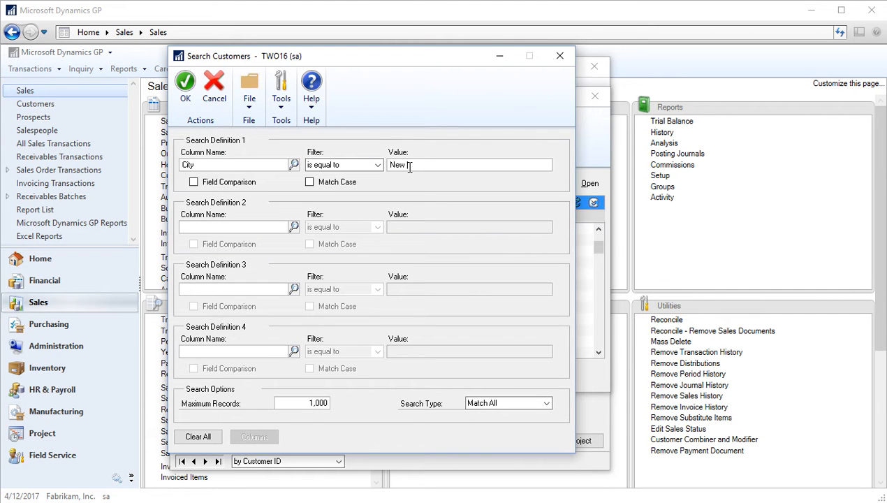
{"action": "type", "text": "York City"}
{"action": "left_click", "coordinate": [185, 89]}
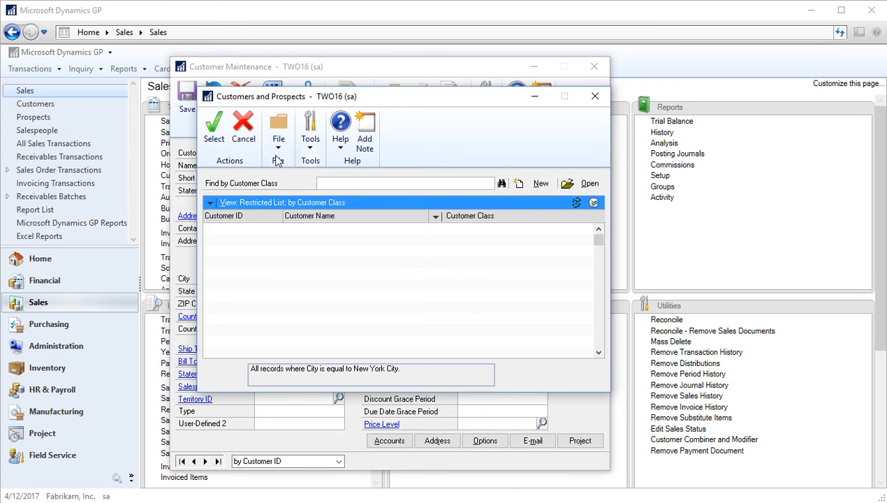
{"action": "left_click", "coordinate": [244, 125]}
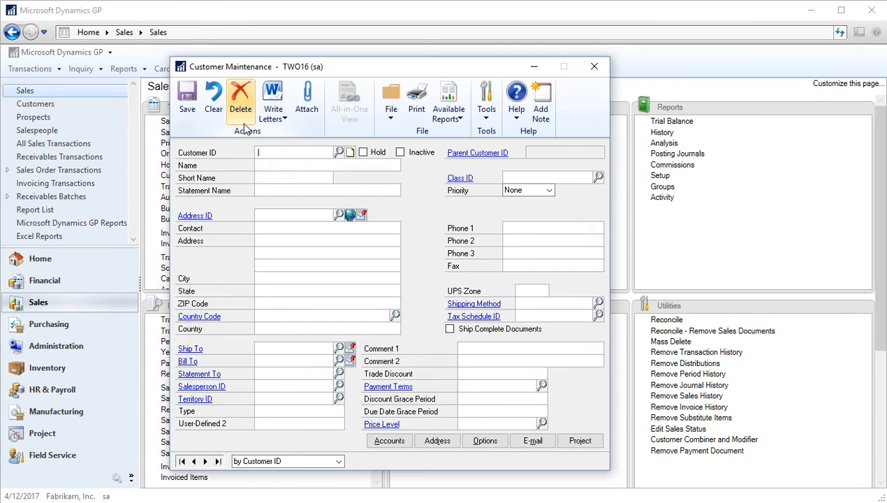
Step: Look up the customer Adam Park Resort and load its record into Customer Maintenance
{"action": "left_click", "coordinate": [339, 151]}
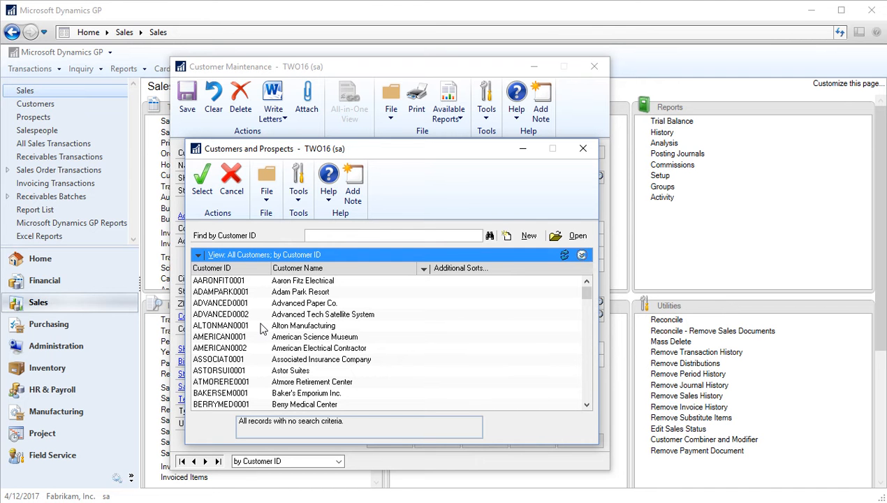
{"action": "left_click", "coordinate": [238, 293]}
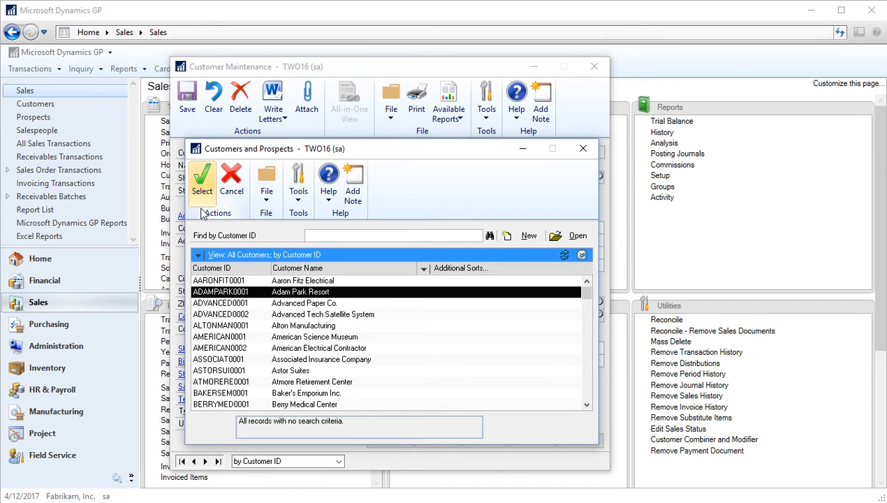
{"action": "double_click", "coordinate": [227, 292]}
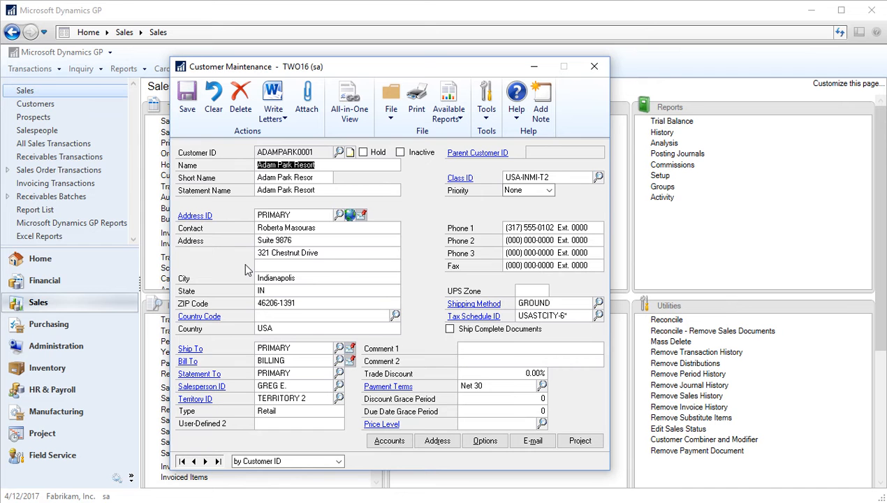
Step: Browse forward through the customer records by Customer ID, from Adam Park Resort to Astor Suites
{"action": "left_click", "coordinate": [205, 462]}
{"action": "left_click", "coordinate": [206, 462]}
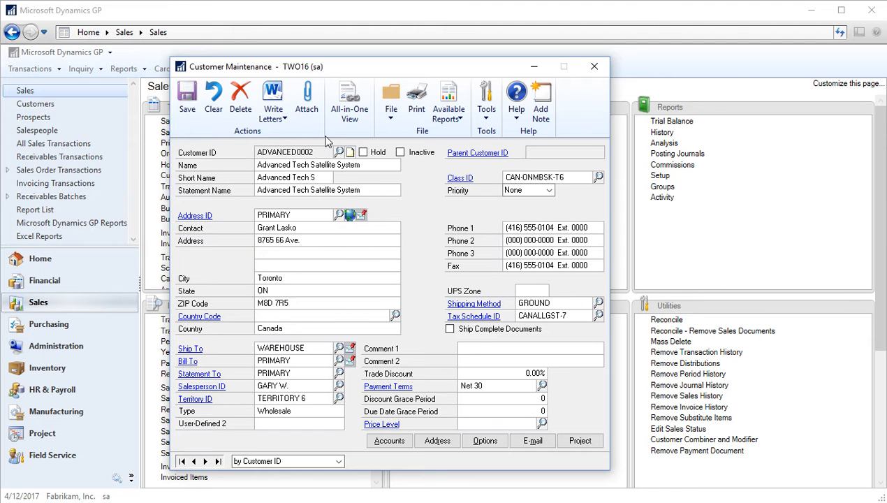
{"action": "left_click", "coordinate": [206, 462]}
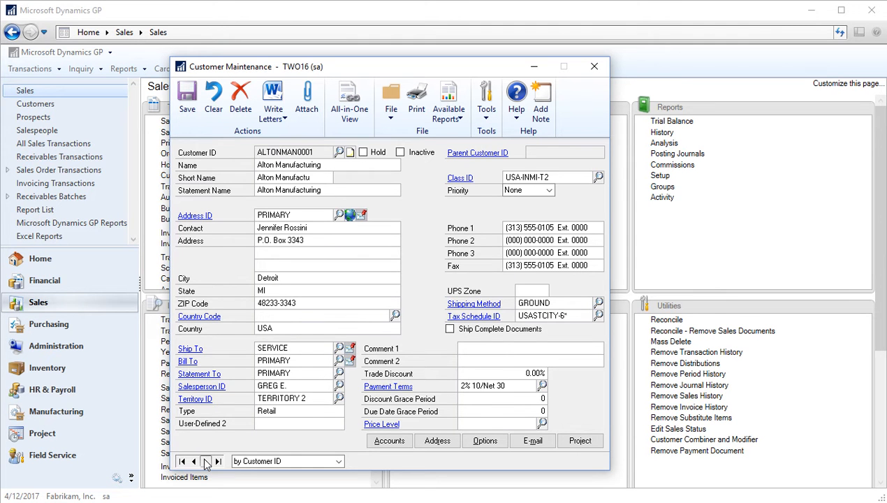
{"action": "left_click", "coordinate": [206, 462]}
{"action": "left_click", "coordinate": [206, 462]}
{"action": "left_click", "coordinate": [206, 462]}
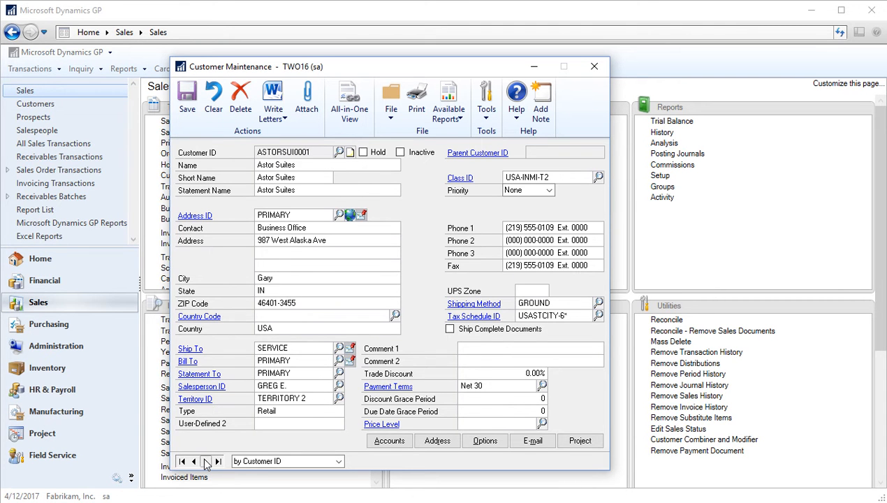
Step: Set the record browsing order to by Class ID and browse backward and forward to Home Furnishings Limited
{"action": "left_click", "coordinate": [338, 462]}
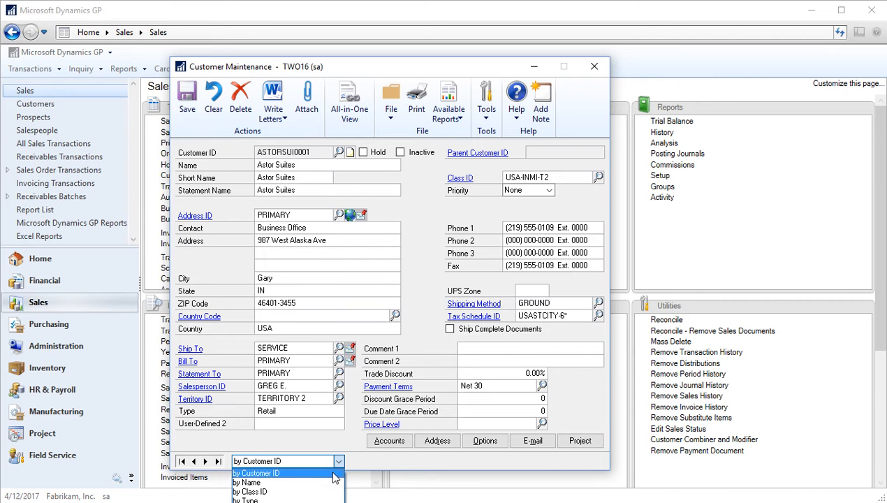
{"action": "left_click", "coordinate": [319, 492]}
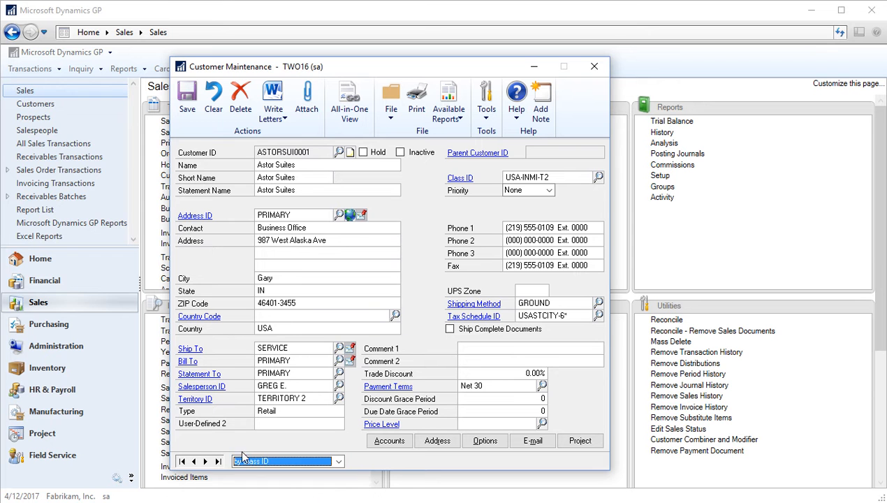
{"action": "left_click", "coordinate": [194, 463]}
{"action": "left_click", "coordinate": [193, 462]}
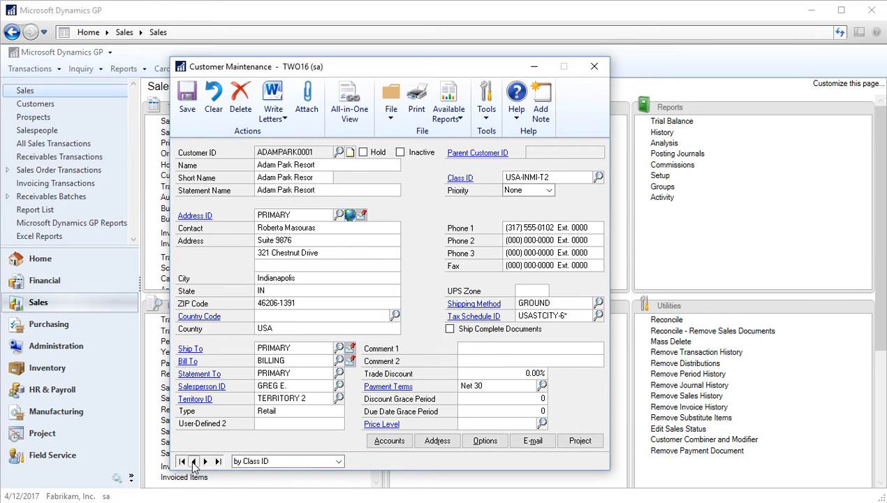
{"action": "left_click", "coordinate": [194, 462]}
{"action": "left_click", "coordinate": [204, 462]}
{"action": "left_click", "coordinate": [204, 462]}
{"action": "left_click", "coordinate": [205, 461]}
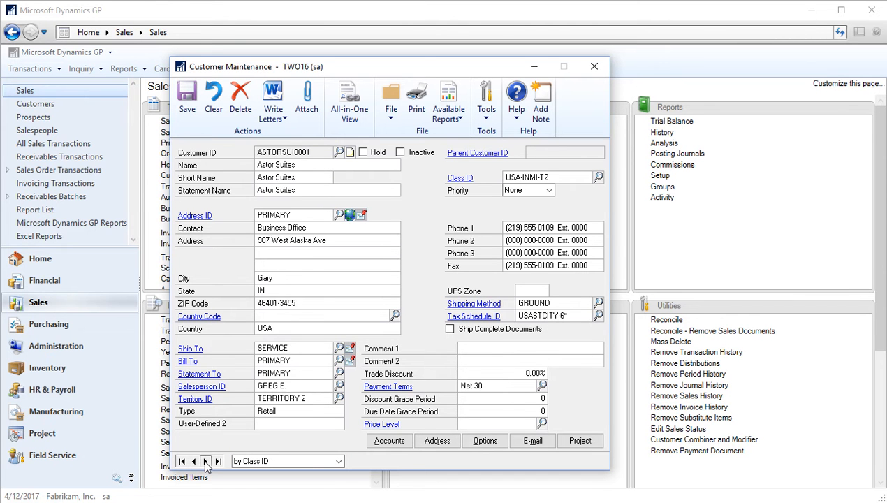
{"action": "left_click", "coordinate": [205, 462]}
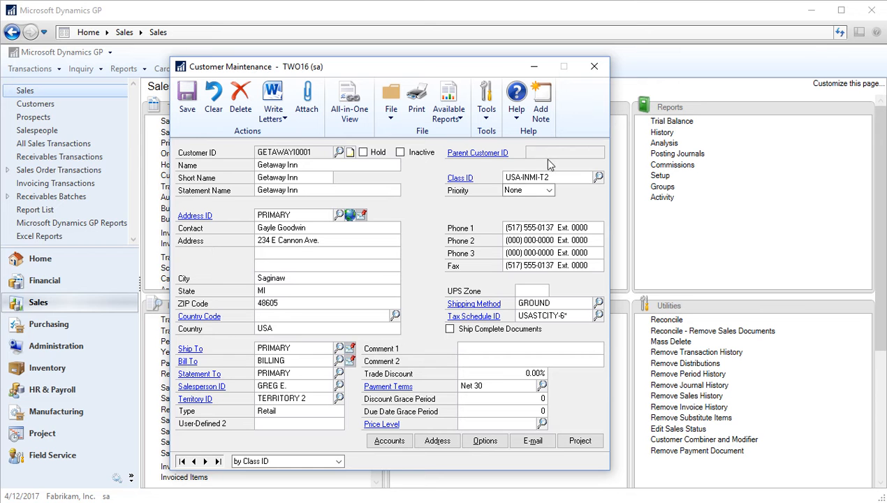
{"action": "left_click", "coordinate": [205, 462]}
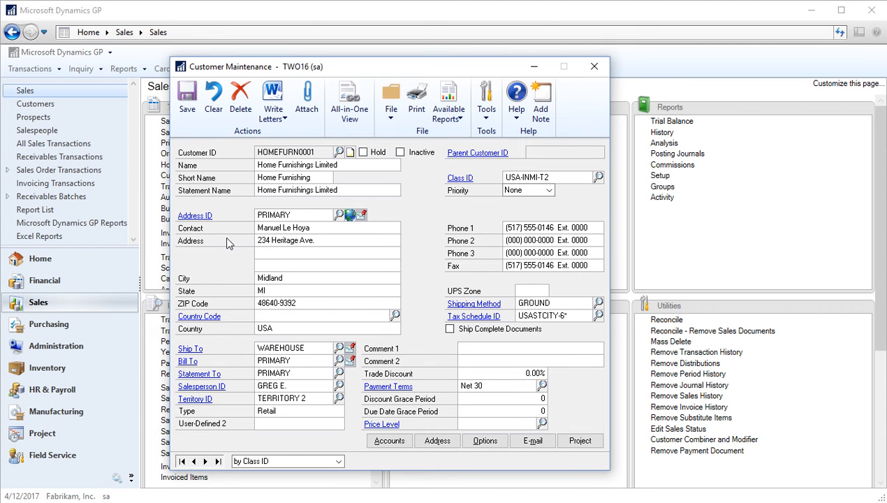
Step: Review the address details for Home Furnishings Limited's PRIMARY address ID and close the address window
{"action": "left_click_drag", "start_coordinate": [327, 65], "coordinate": [345, 42]}
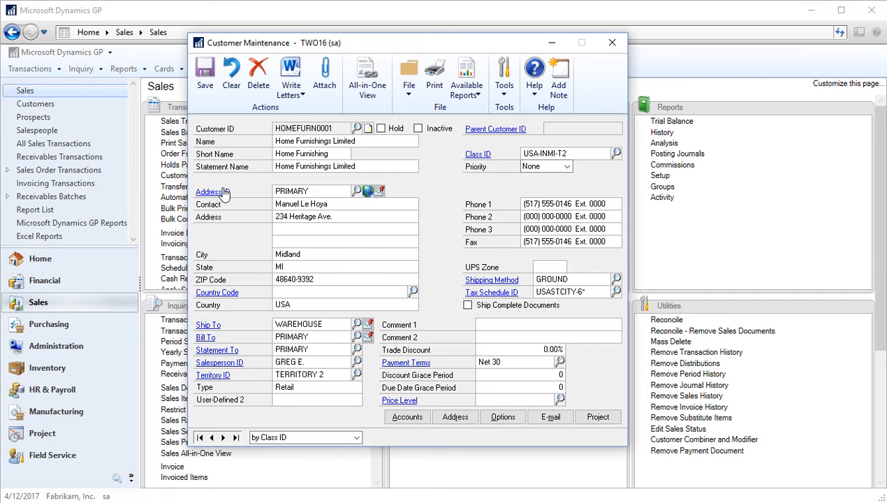
{"action": "left_click", "coordinate": [213, 195]}
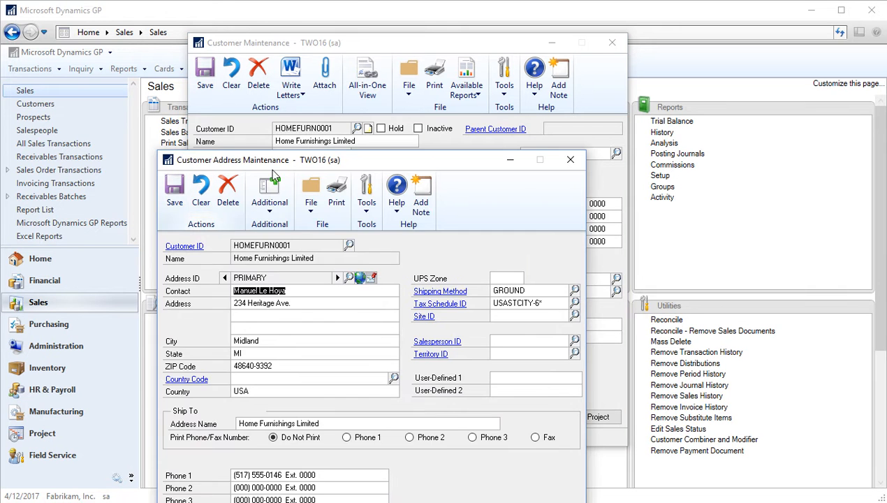
{"action": "left_click_drag", "start_coordinate": [361, 159], "coordinate": [366, 86]}
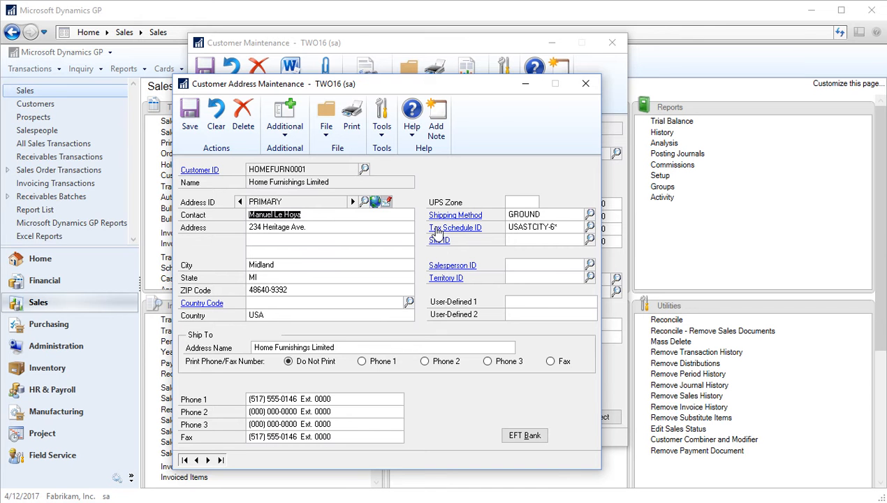
{"action": "left_click", "coordinate": [584, 82]}
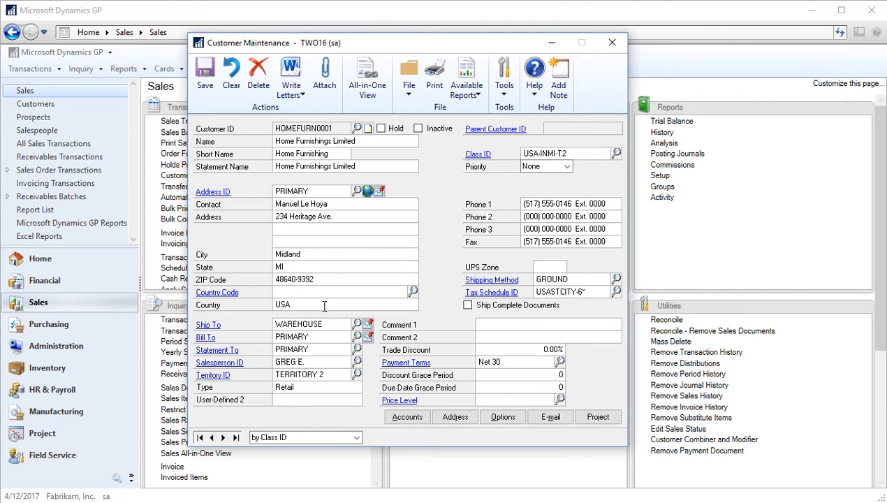
Step: Open the Internet Information for Home Furnishings Limited's PRIMARY address
{"action": "left_click", "coordinate": [368, 192]}
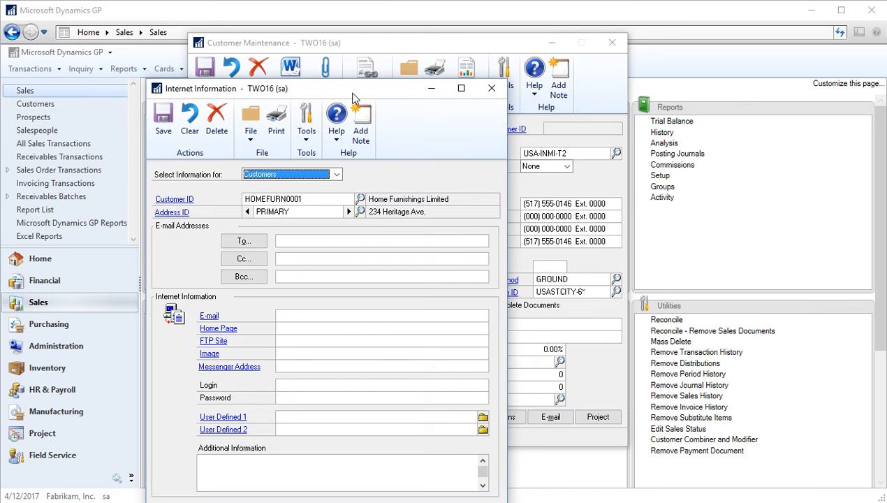
{"action": "left_click_drag", "start_coordinate": [354, 98], "coordinate": [377, 55]}
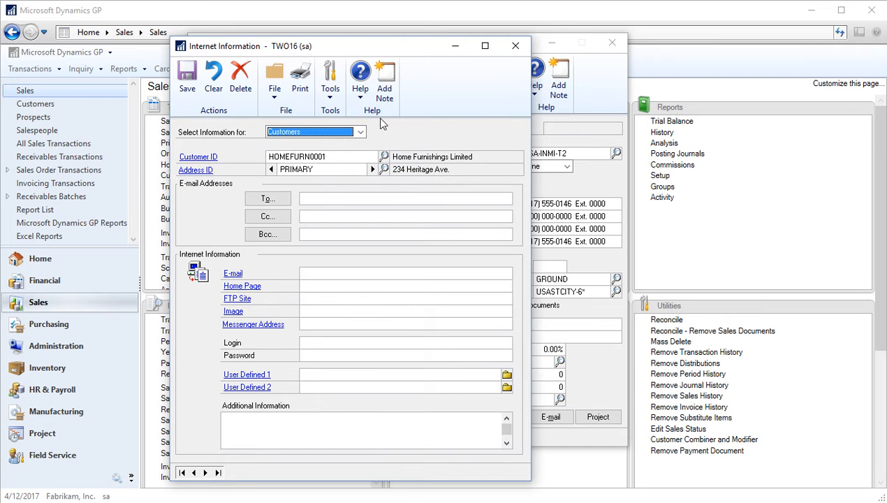
Step: Close the internet information and attach TemplateGenerator.exe to the Home Furnishings Limited customer card
{"action": "left_click", "coordinate": [512, 46]}
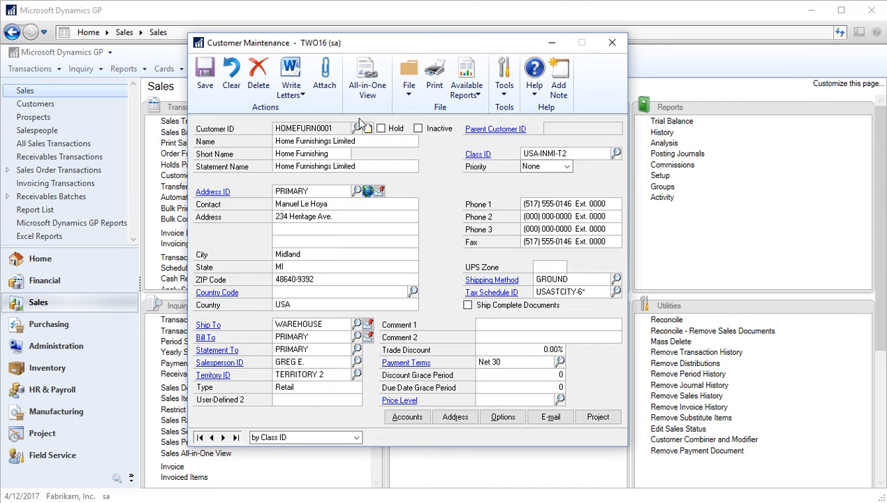
{"action": "left_click", "coordinate": [324, 79]}
{"action": "left_click_drag", "start_coordinate": [381, 91], "coordinate": [394, 56]}
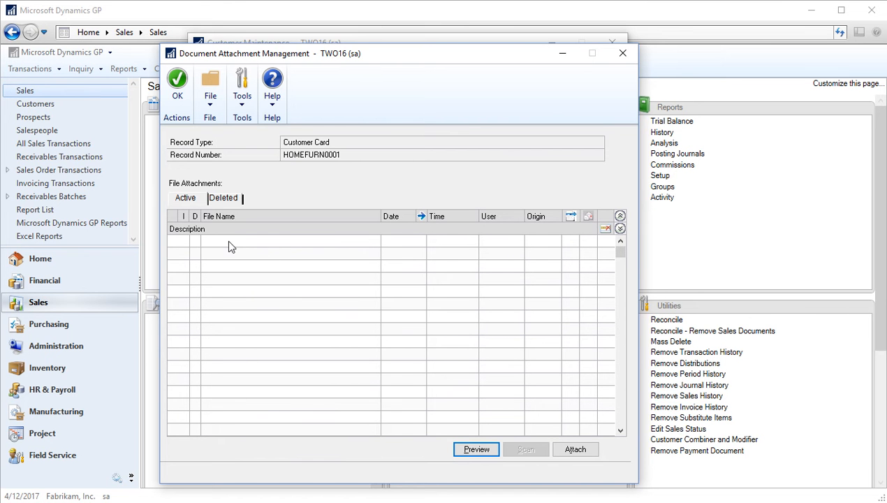
{"action": "left_click", "coordinate": [573, 450]}
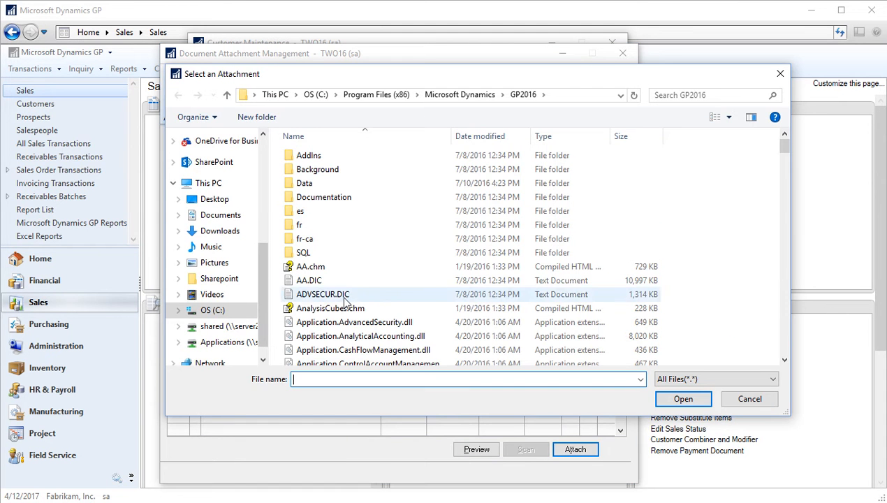
{"action": "left_click_drag", "start_coordinate": [784, 145], "coordinate": [777, 356]}
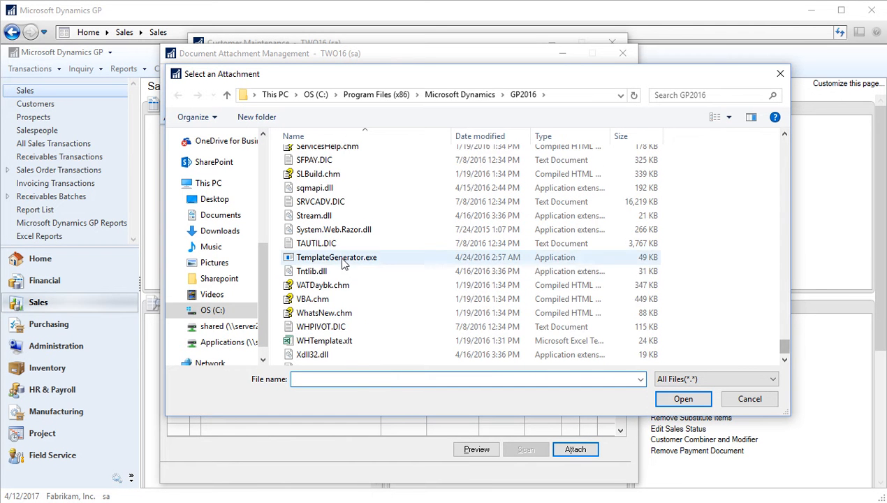
{"action": "left_click", "coordinate": [338, 258]}
{"action": "left_click", "coordinate": [676, 399]}
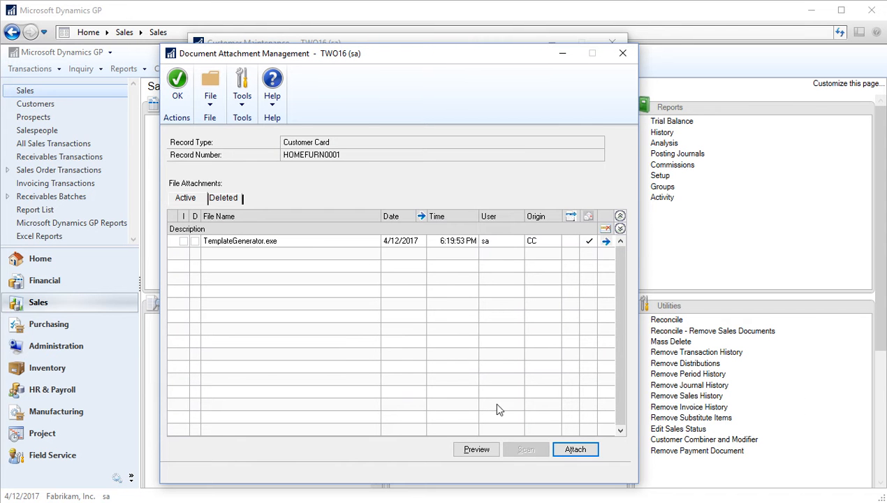
{"action": "left_click", "coordinate": [178, 84]}
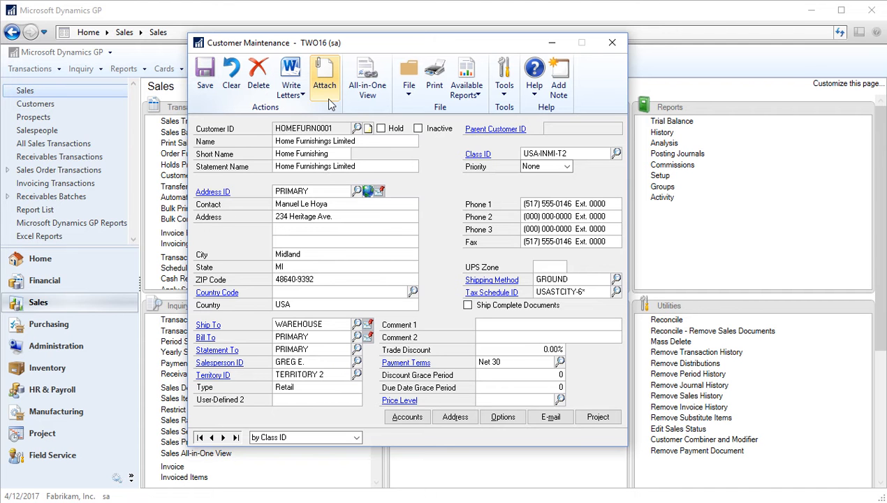
Step: Delete the TemplateGenerator.exe attachment from the Home Furnishings Limited customer card and close Customer Maintenance
{"action": "left_click", "coordinate": [329, 98]}
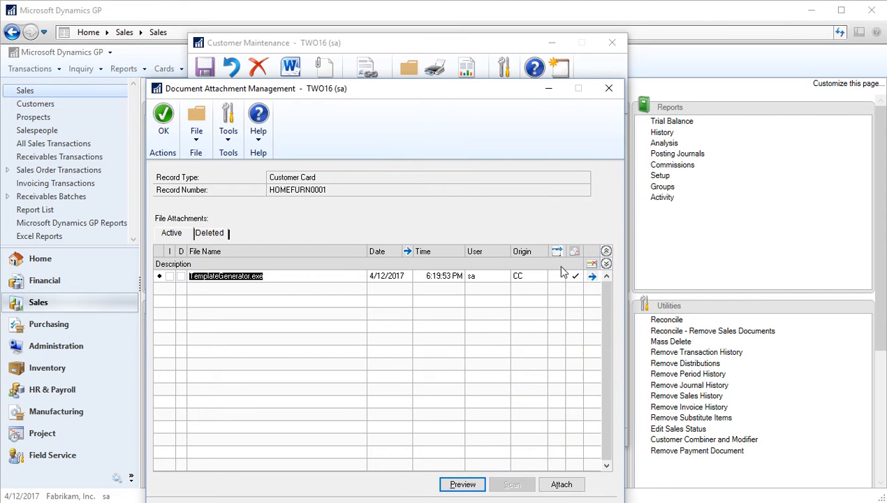
{"action": "left_click", "coordinate": [591, 263]}
{"action": "left_click", "coordinate": [313, 261]}
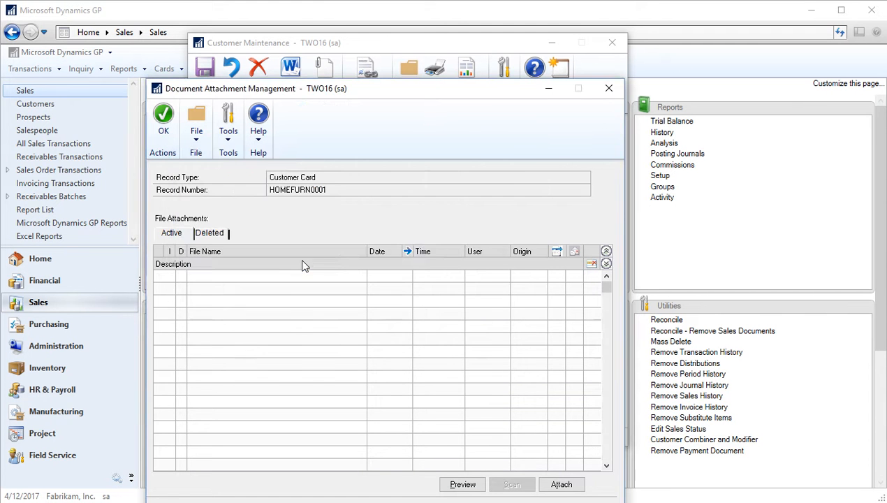
{"action": "left_click", "coordinate": [162, 117]}
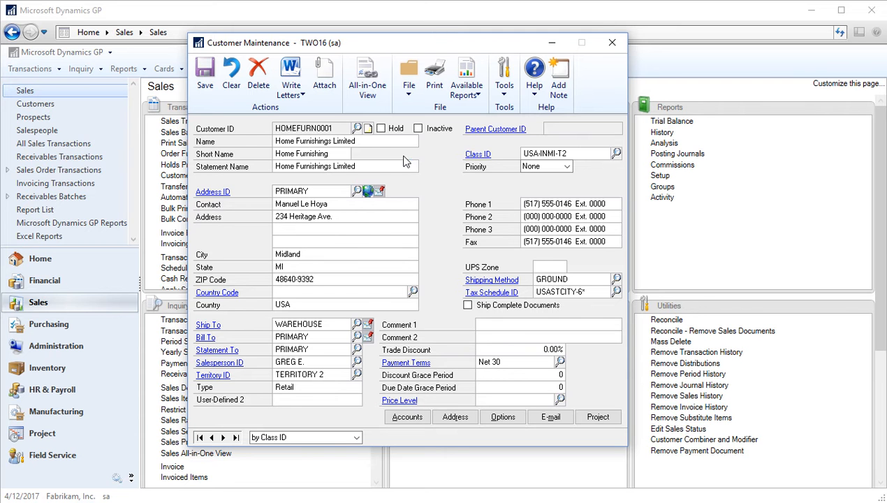
{"action": "left_click", "coordinate": [612, 43]}
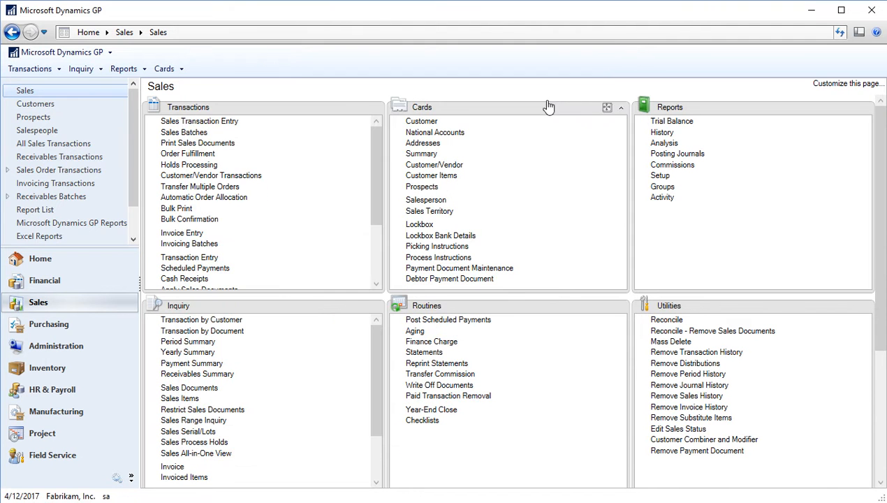
Step: Open Sales Transaction Entry and load the second order in the document number lookup
{"action": "left_click", "coordinate": [230, 122]}
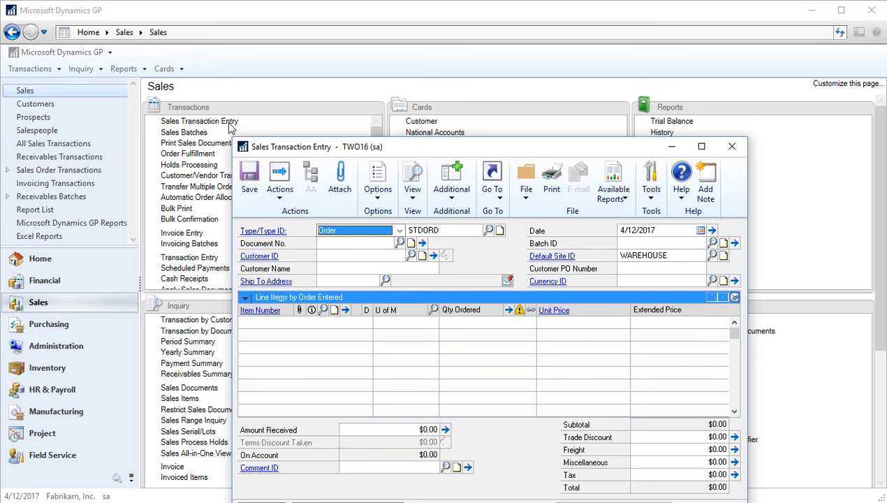
{"action": "left_click_drag", "start_coordinate": [439, 147], "coordinate": [392, 72]}
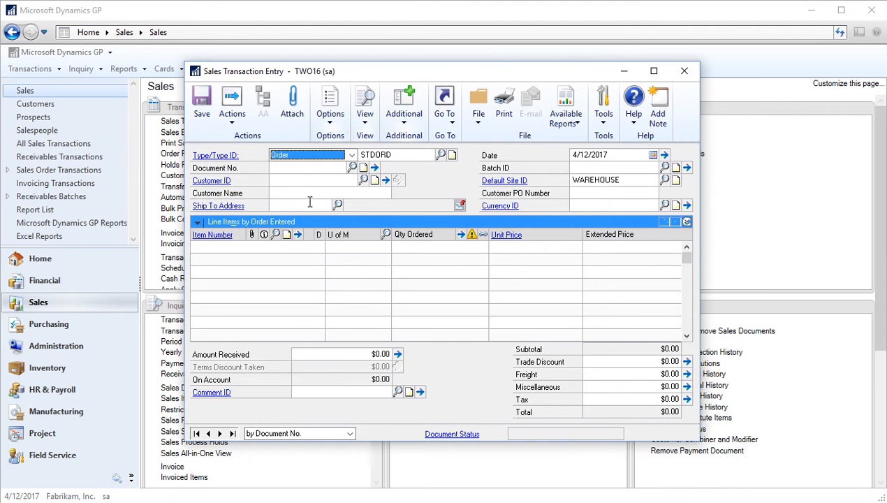
{"action": "left_click", "coordinate": [352, 168]}
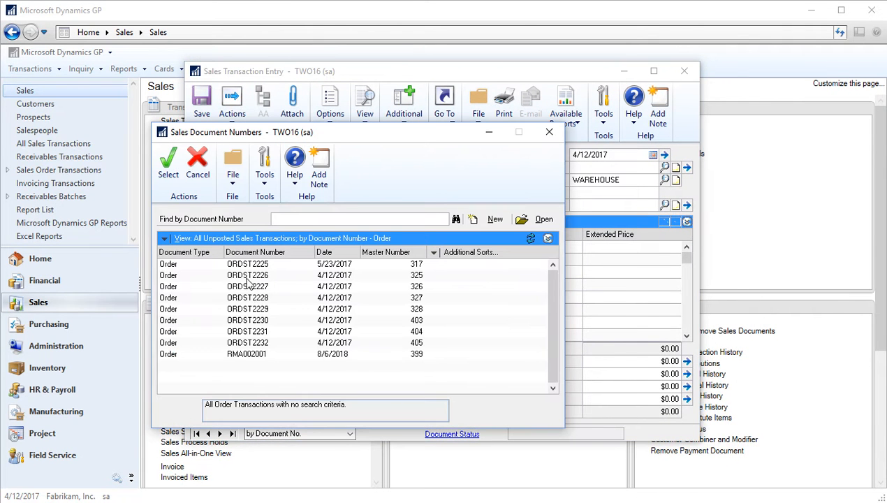
{"action": "double_click", "coordinate": [246, 276]}
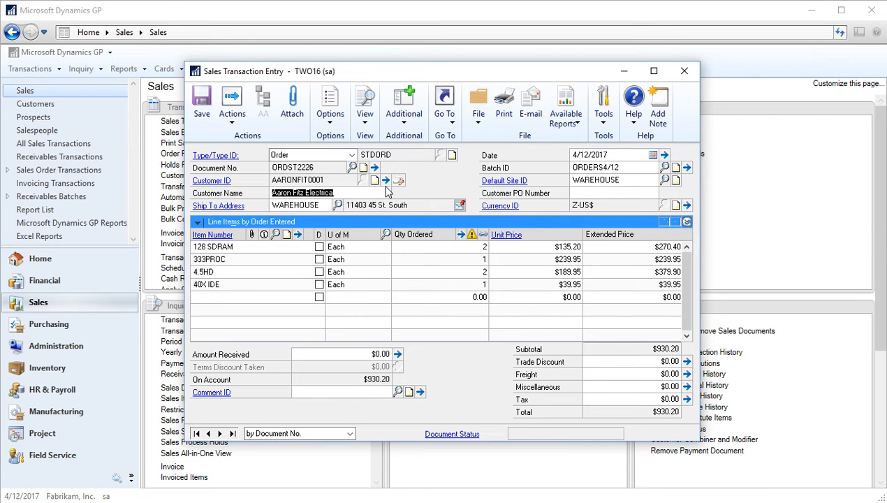
Step: Review the batch details for ORDERS4/12 in Sales Batch Entry and close the batch window
{"action": "left_click", "coordinate": [687, 169]}
{"action": "left_click_drag", "start_coordinate": [408, 156], "coordinate": [412, 123]}
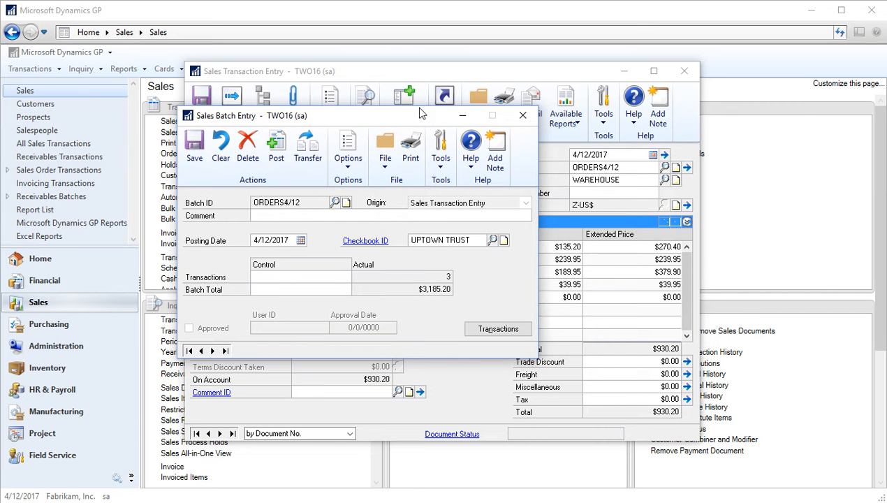
{"action": "left_click_drag", "start_coordinate": [428, 119], "coordinate": [468, 115]}
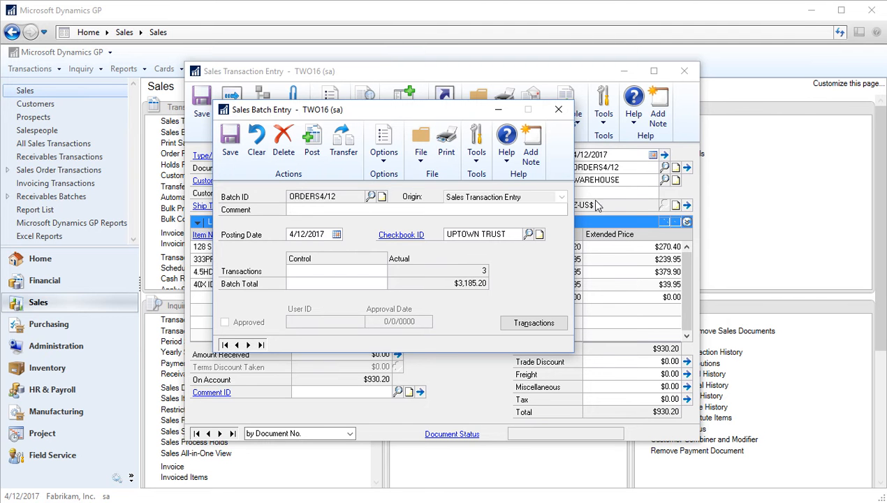
{"action": "left_click", "coordinate": [556, 111]}
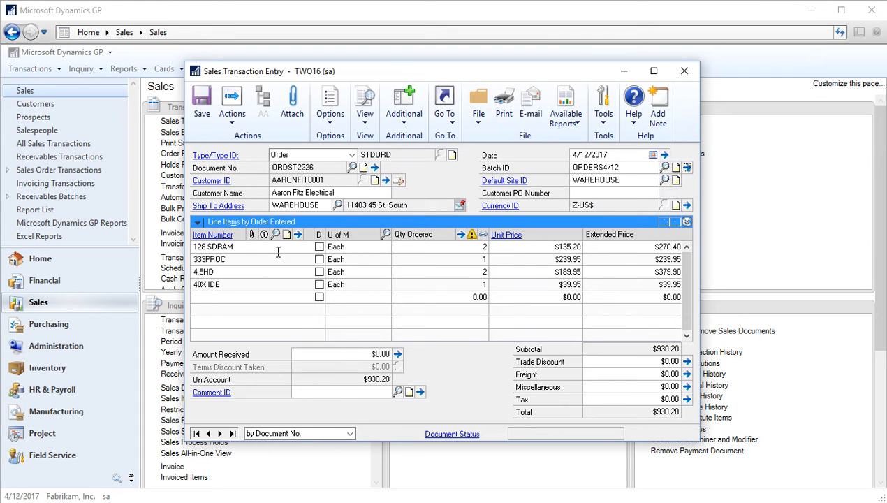
Step: Insert a blank line above the 128 SDRAM line item and delete it again
{"action": "left_click", "coordinate": [567, 248]}
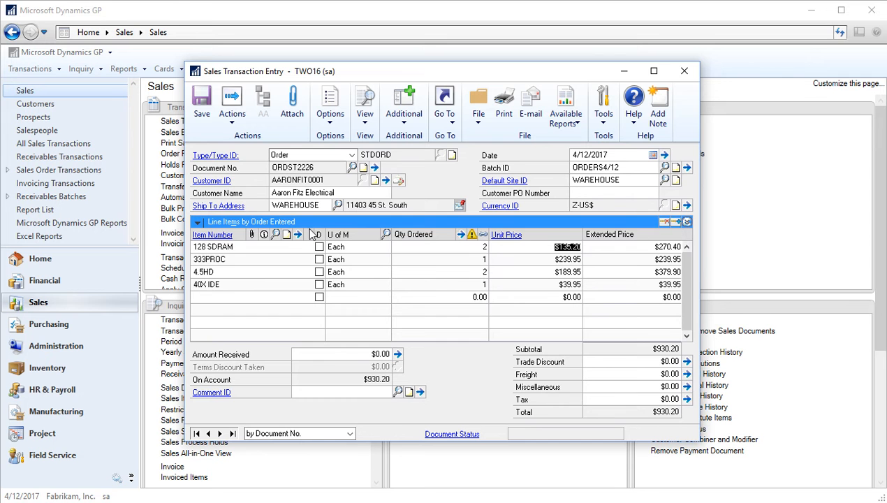
{"action": "left_click", "coordinate": [677, 223]}
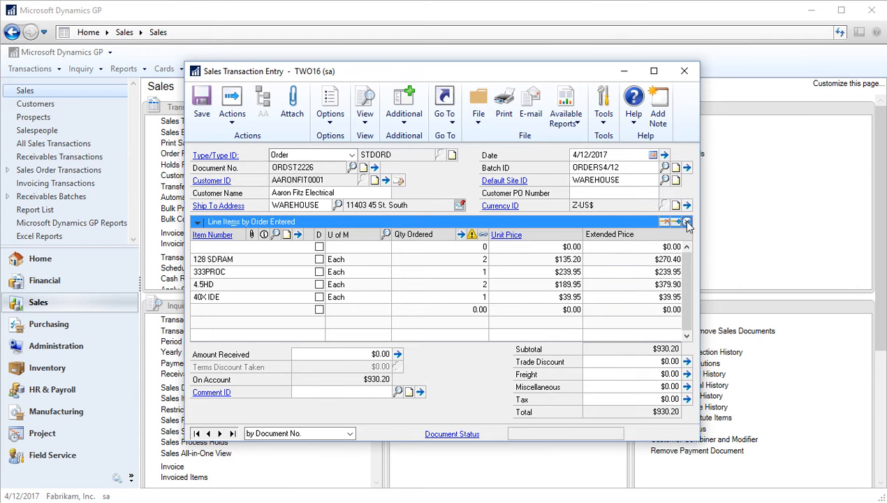
{"action": "left_click", "coordinate": [664, 222]}
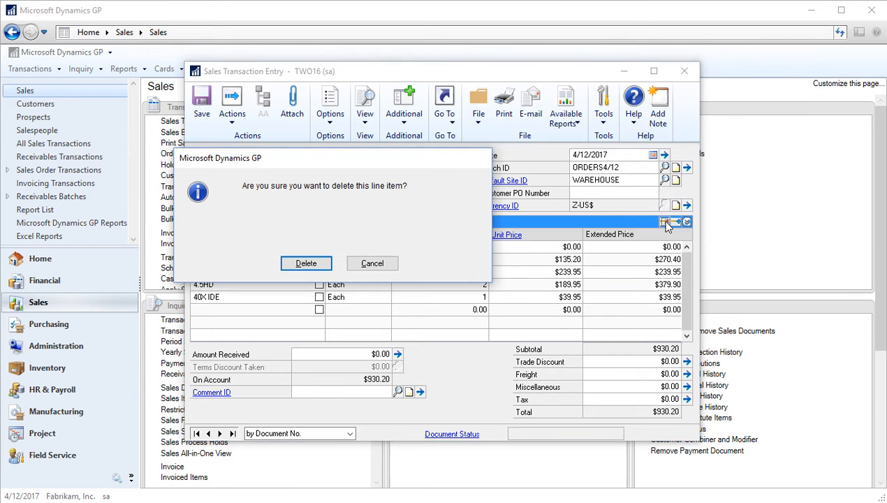
{"action": "left_click", "coordinate": [306, 263]}
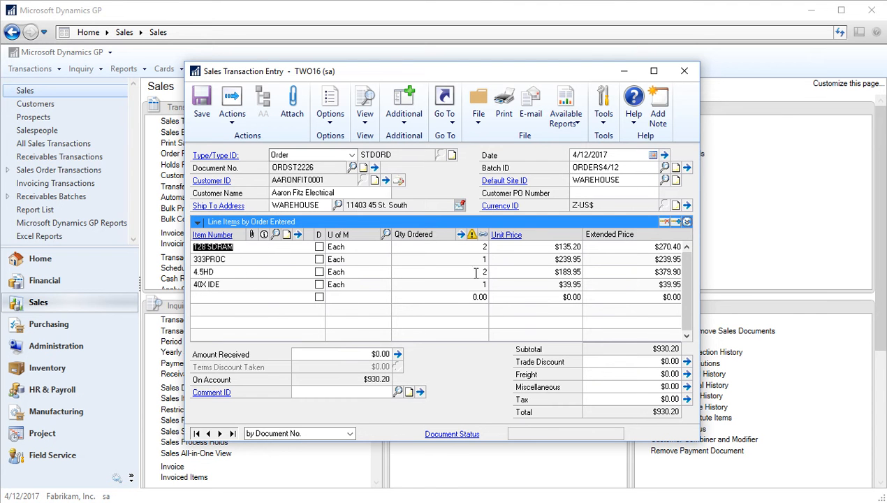
Step: Expand the line item details, browse back and forth between the items up to 4.5HD, and collapse the details
{"action": "left_click", "coordinate": [686, 222]}
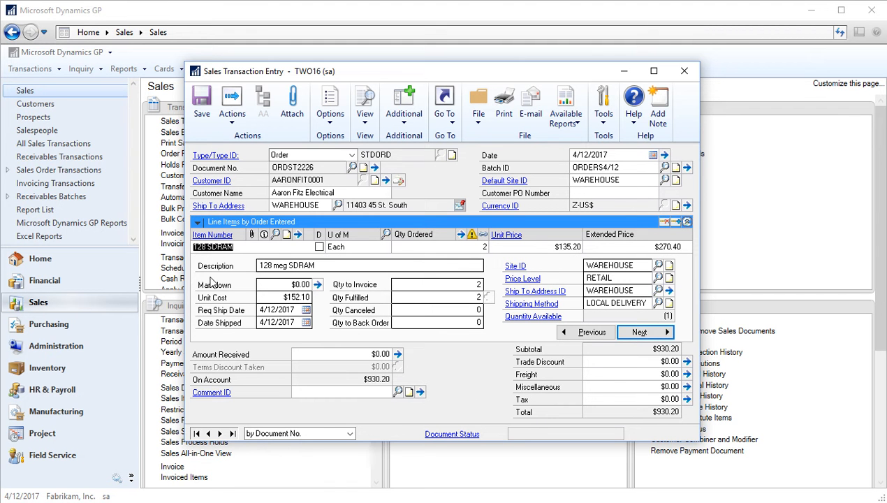
{"action": "left_click", "coordinate": [637, 334]}
{"action": "left_click", "coordinate": [637, 334]}
{"action": "left_click", "coordinate": [604, 334]}
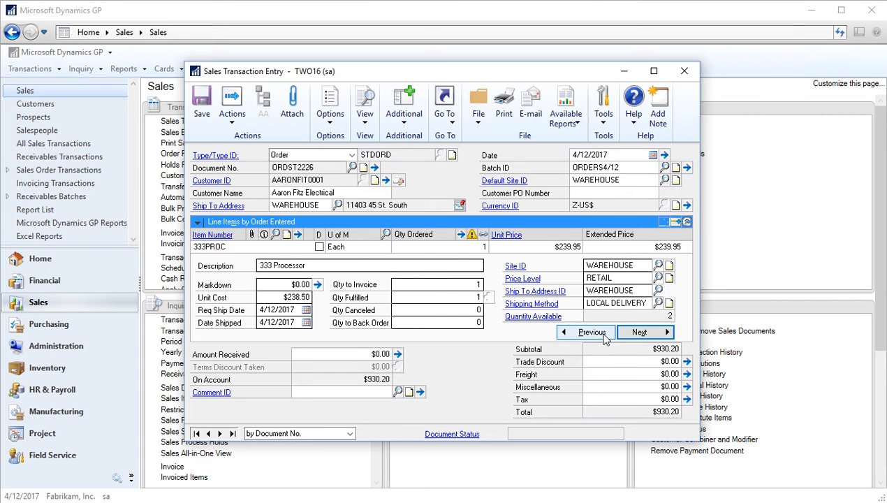
{"action": "left_click", "coordinate": [605, 333]}
{"action": "left_click", "coordinate": [637, 334]}
{"action": "left_click", "coordinate": [637, 334]}
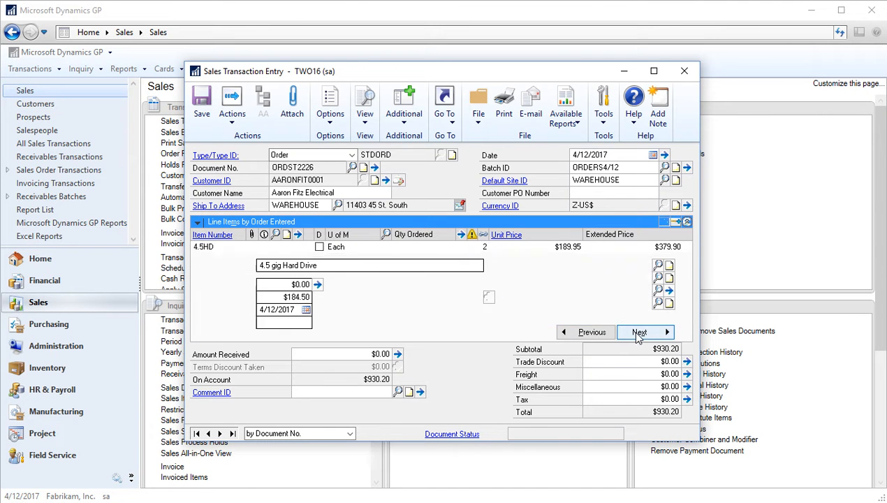
{"action": "left_click", "coordinate": [687, 222]}
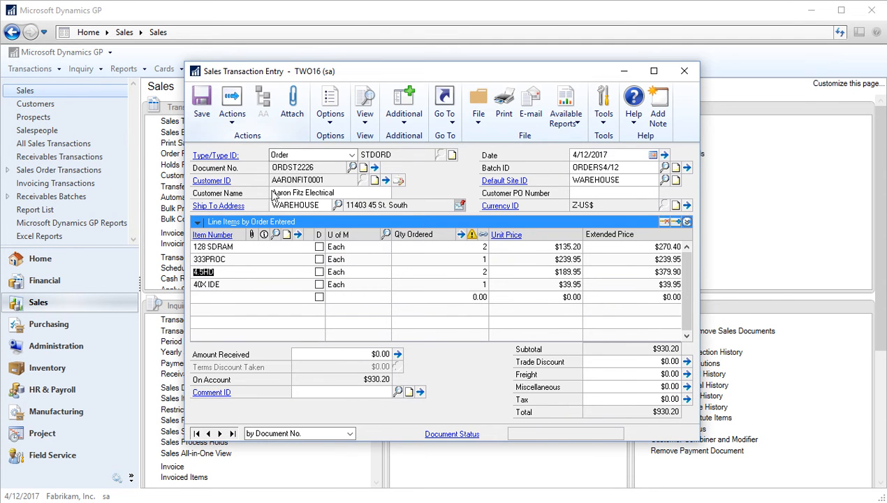
Step: Check the attachments of the 4.5HD line item, close them and select the 128 SDRAM line
{"action": "left_click", "coordinate": [252, 235]}
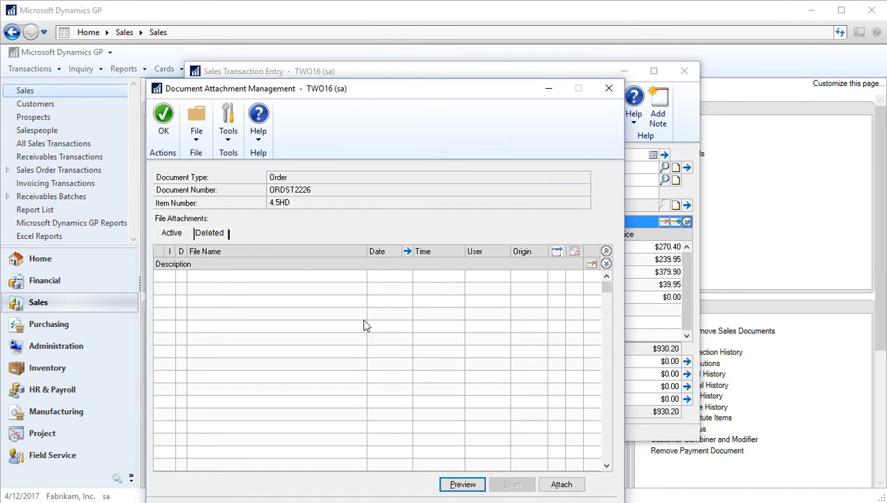
{"action": "left_click", "coordinate": [608, 88]}
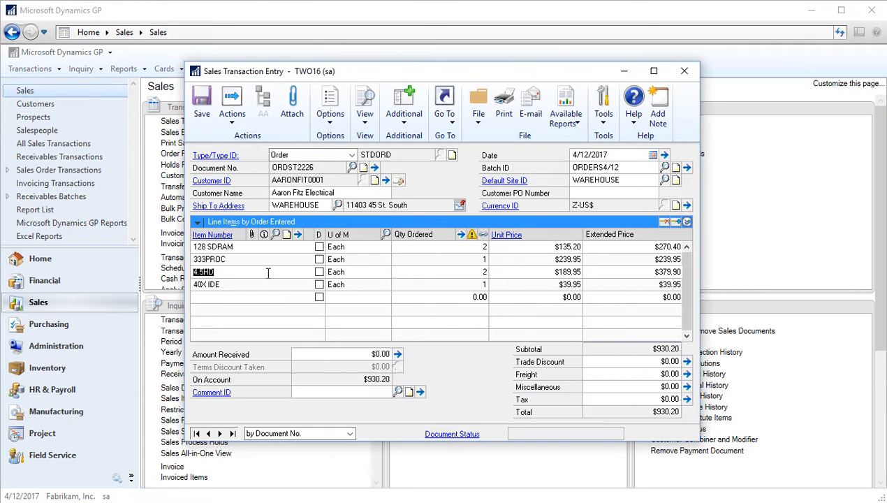
{"action": "left_click", "coordinate": [233, 248]}
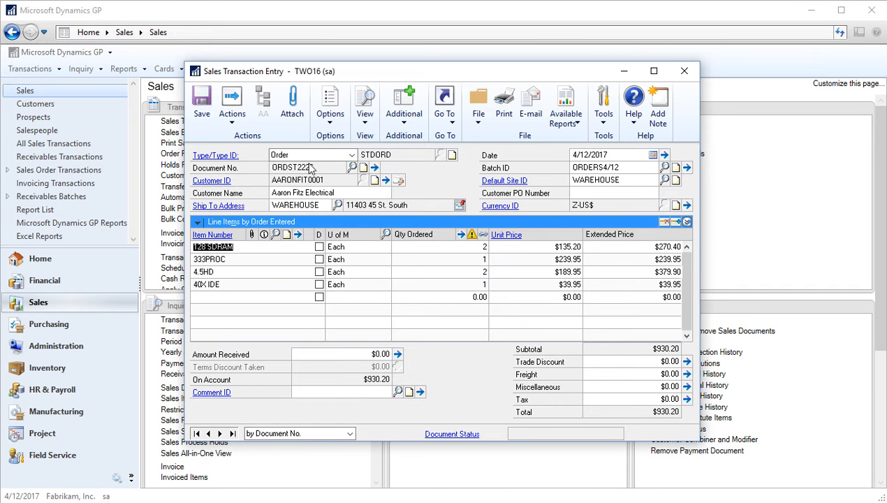
Step: Attach a note to the STDORD type ID saying it is a record level note about this order, including the order number
{"action": "left_click", "coordinate": [452, 155]}
{"action": "left_click_drag", "start_coordinate": [337, 117], "coordinate": [403, 128]}
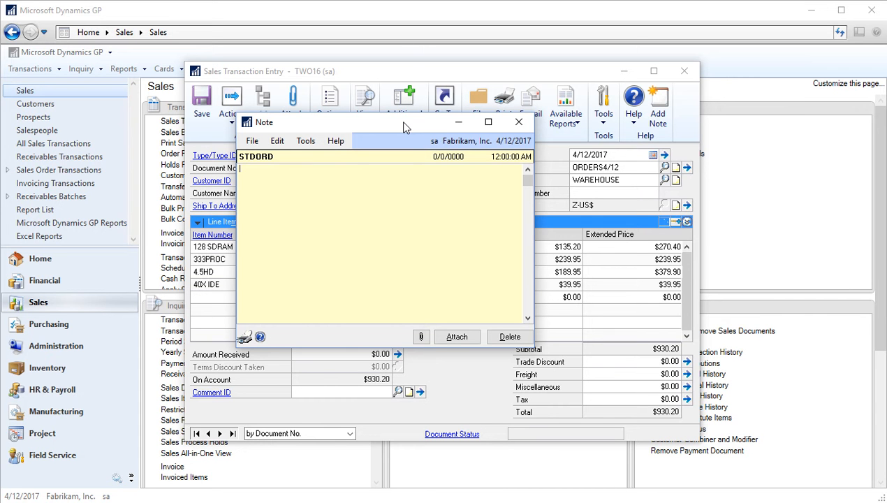
{"action": "type", "text": "This is a record level note about"}
{"action": "left_click_drag", "start_coordinate": [403, 127], "coordinate": [494, 224]}
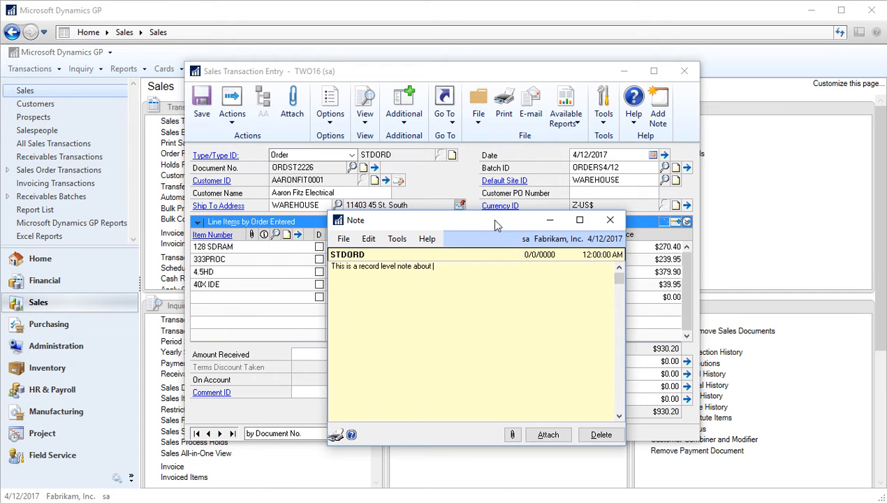
{"action": "type", "text": "order ORDST2226"}
{"action": "left_click", "coordinate": [554, 434]}
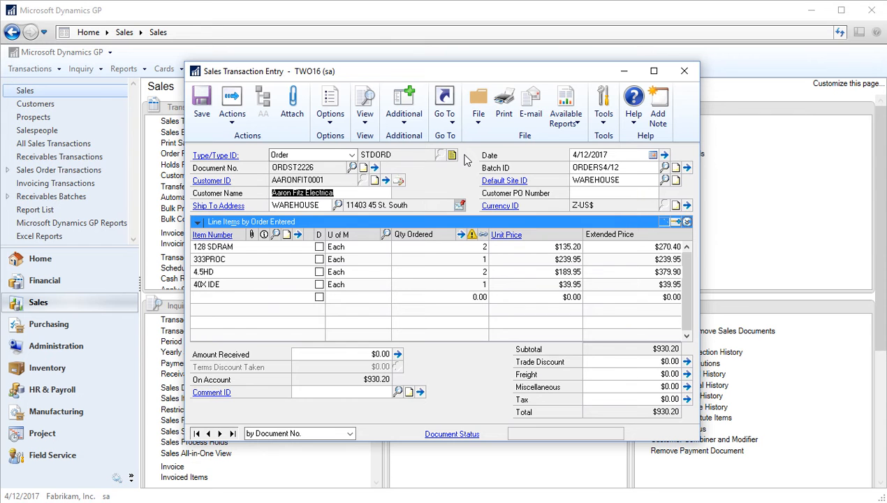
Step: Attach a note to the Sales Transaction Entry window reading "This is window level note"
{"action": "left_click", "coordinate": [664, 112]}
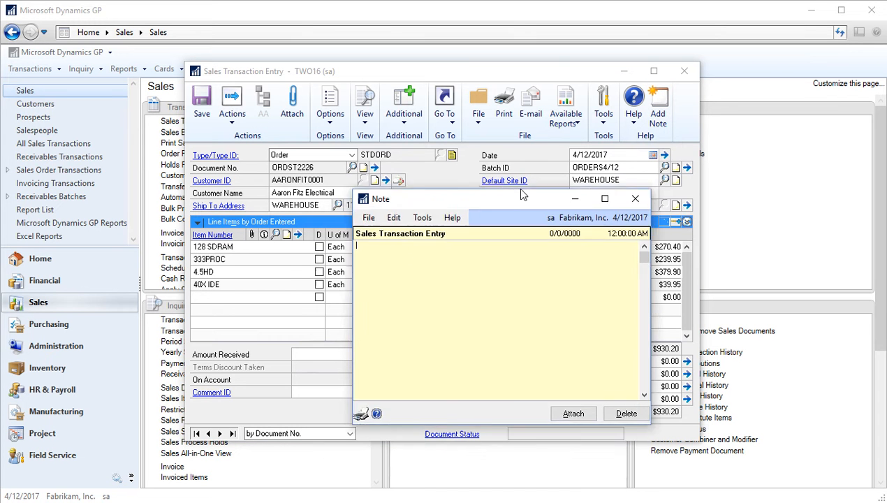
{"action": "left_click_drag", "start_coordinate": [521, 194], "coordinate": [537, 149]}
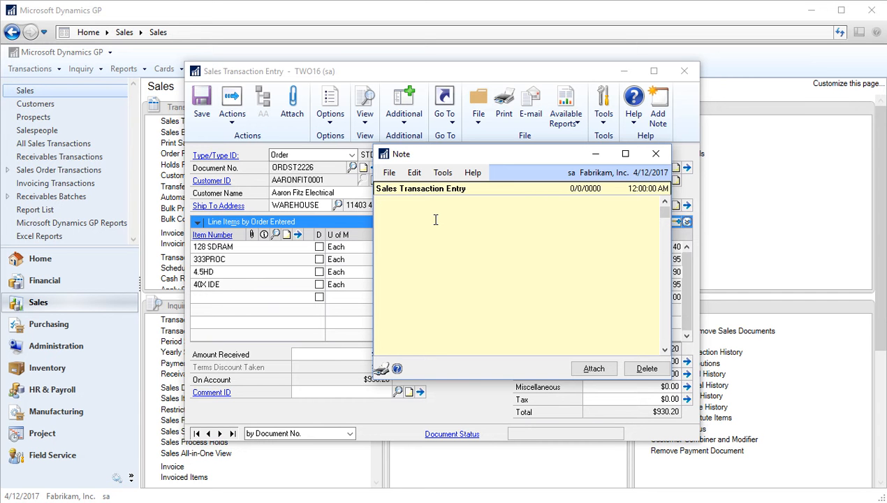
{"action": "type", "text": "This is window level note"}
{"action": "left_click", "coordinate": [601, 373]}
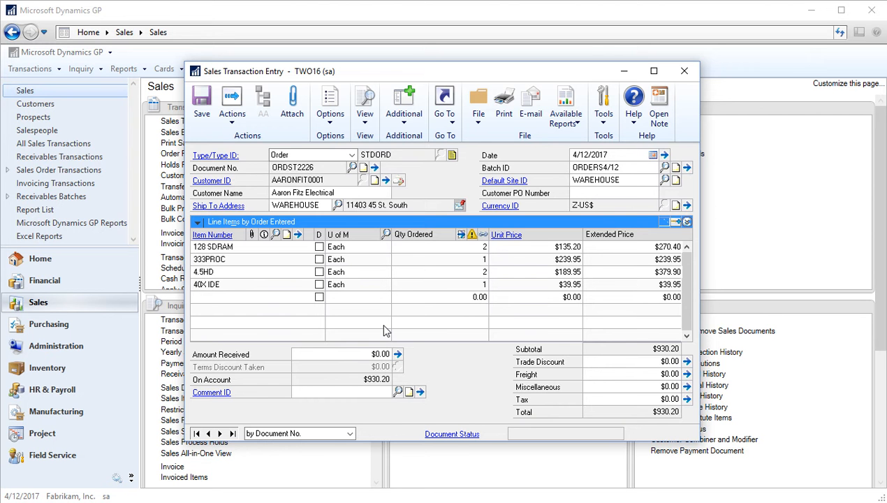
Step: Open the help topic for the Sales Transaction Entry window
{"action": "key", "text": "F1"}
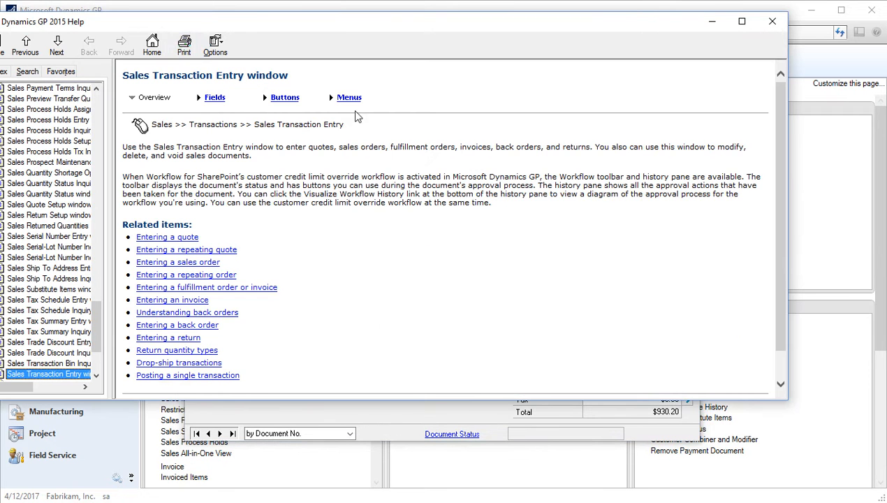
Step: Enlarge the help window, review the fields and buttons topics for Sales Transaction Entry, and close the help
{"action": "left_click_drag", "start_coordinate": [131, 28], "coordinate": [206, 29]}
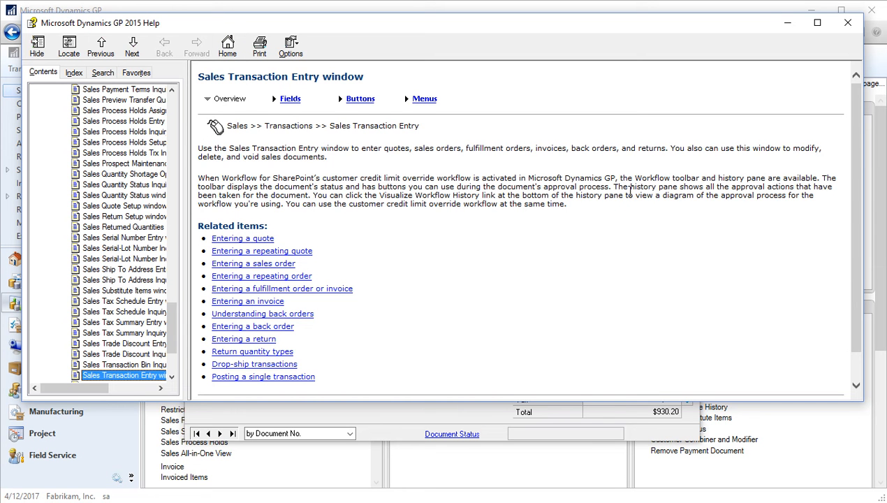
{"action": "left_click_drag", "start_coordinate": [578, 397], "coordinate": [564, 480]}
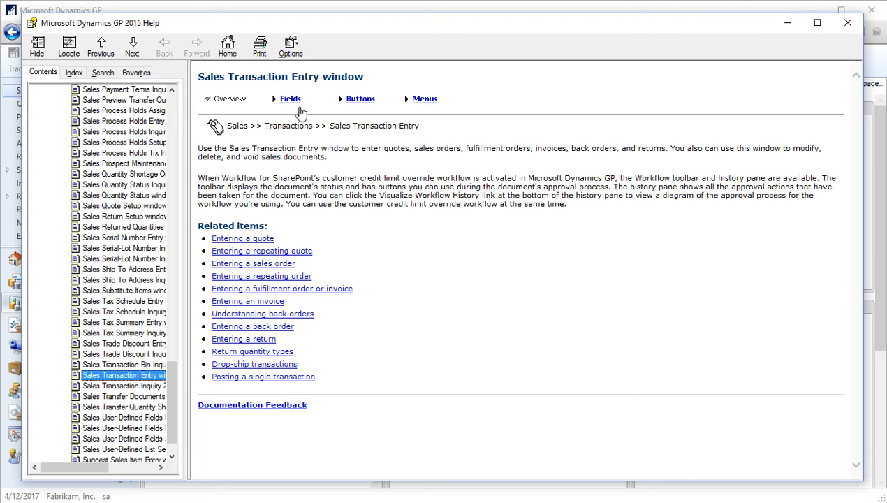
{"action": "left_click", "coordinate": [291, 100]}
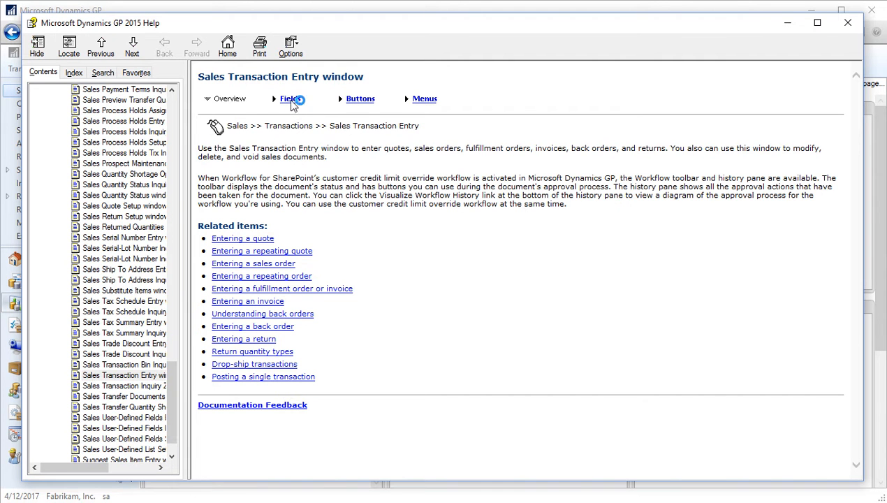
{"action": "left_click", "coordinate": [360, 88]}
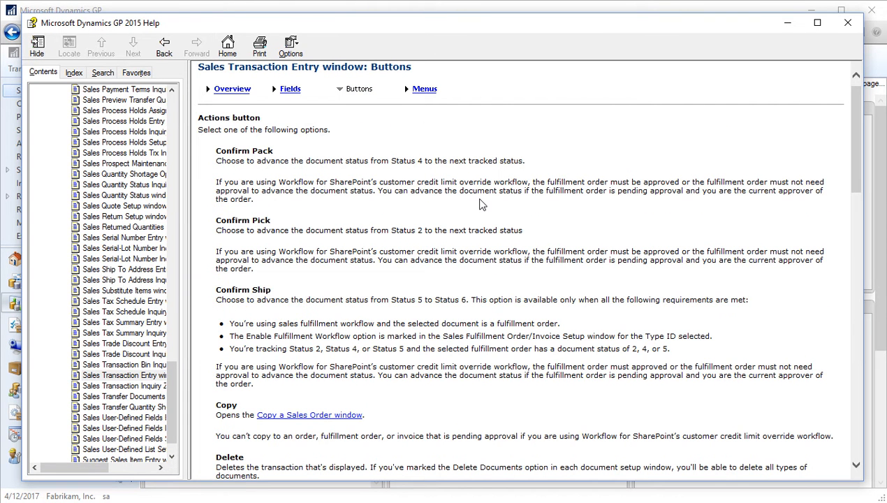
{"action": "left_click", "coordinate": [851, 28]}
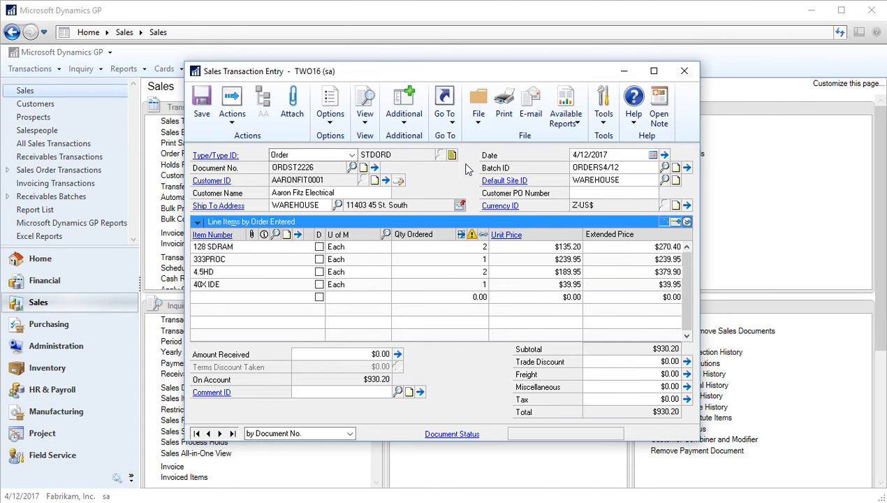
Step: View the order's user-defined fields entry window and close it without entering anything
{"action": "left_click", "coordinate": [452, 122]}
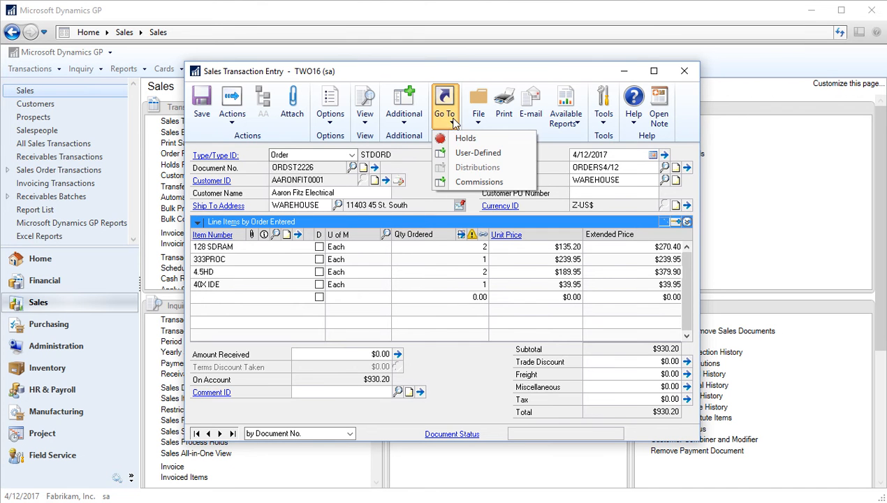
{"action": "left_click", "coordinate": [489, 155]}
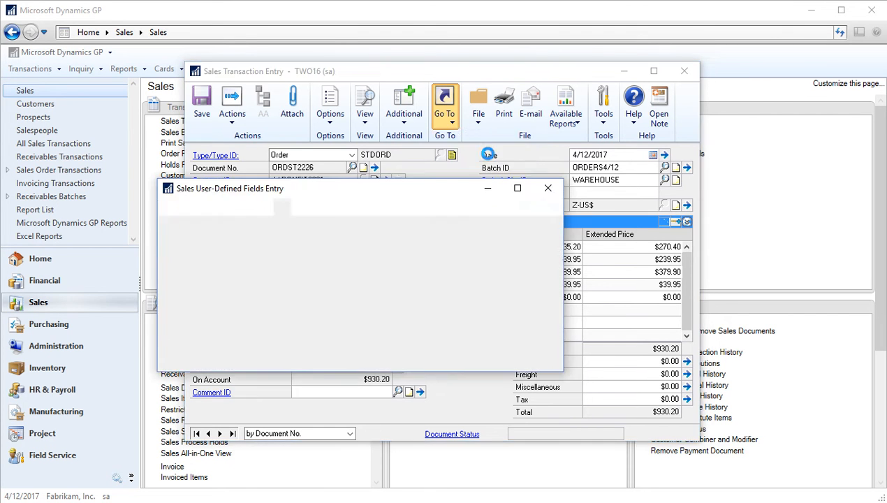
{"action": "left_click_drag", "start_coordinate": [419, 188], "coordinate": [540, 181]}
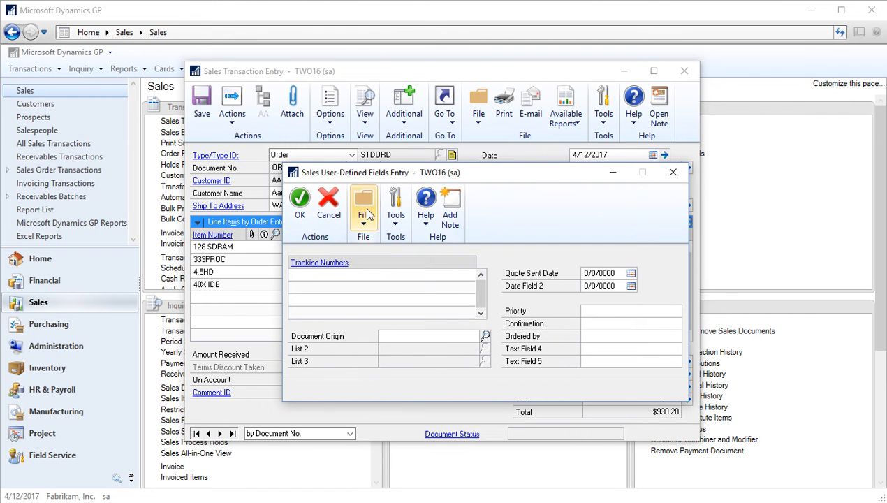
{"action": "left_click", "coordinate": [672, 175]}
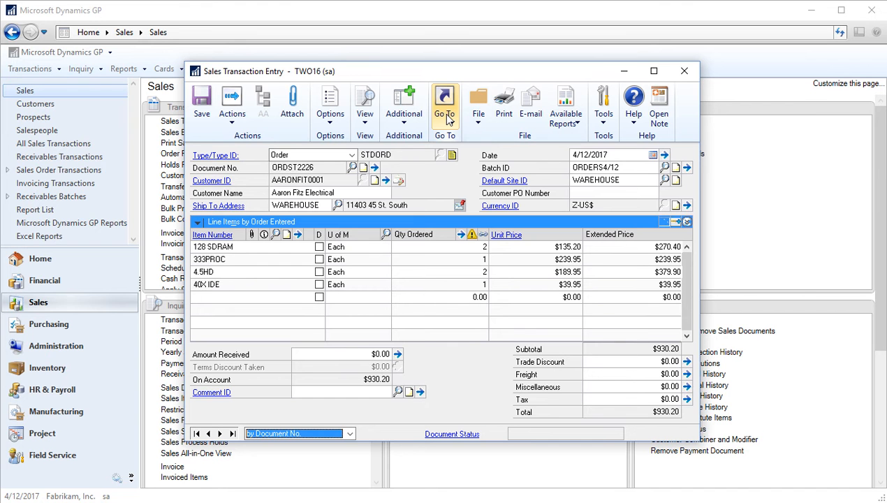
Step: Review the additional functions, currency view options and document actions available for the sales order
{"action": "left_click", "coordinate": [410, 123]}
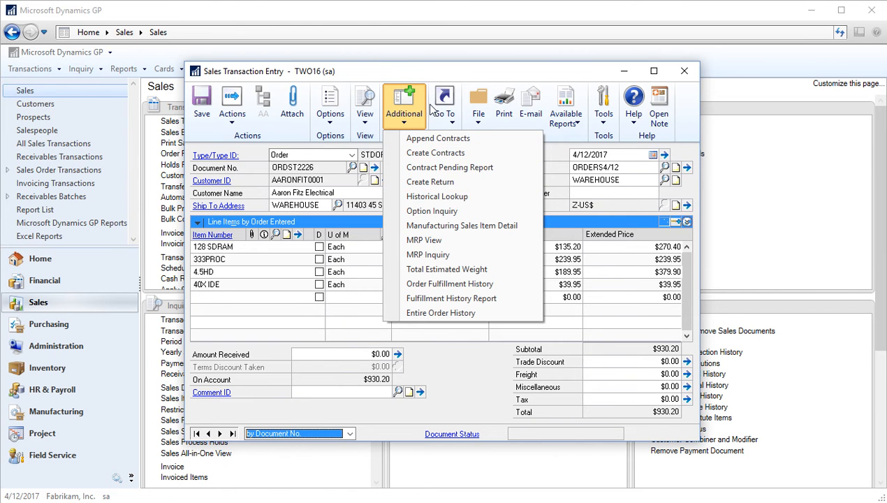
{"action": "left_click", "coordinate": [412, 107]}
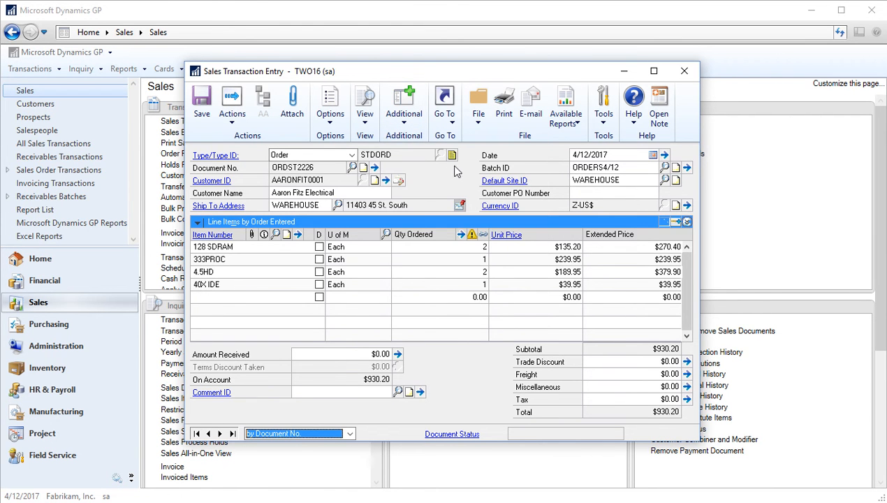
{"action": "left_click", "coordinate": [366, 117]}
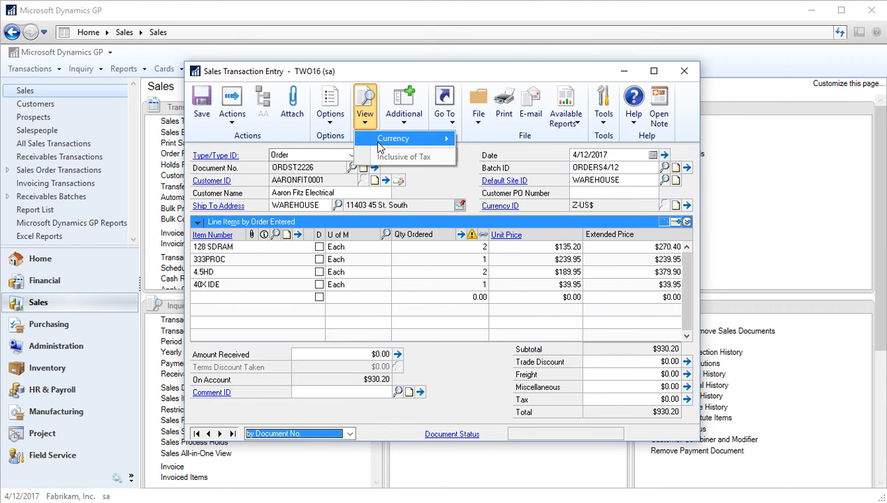
{"action": "mouse_move", "coordinate": [381, 145]}
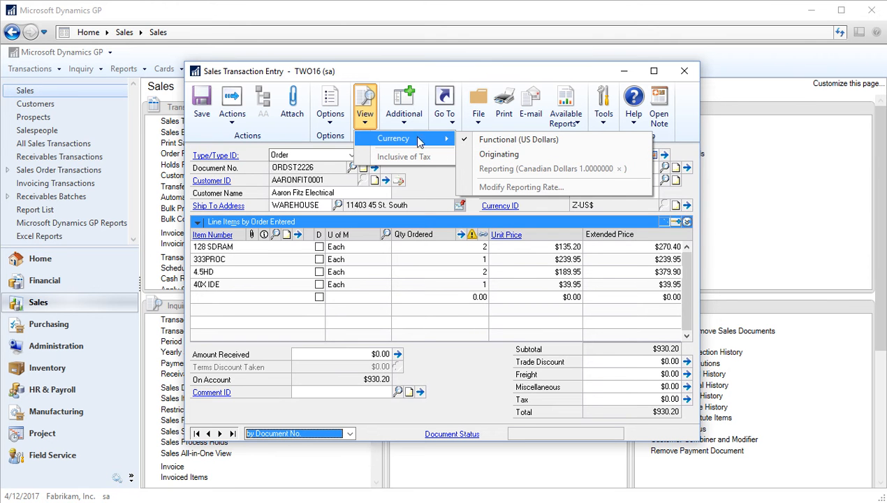
{"action": "left_click", "coordinate": [363, 117]}
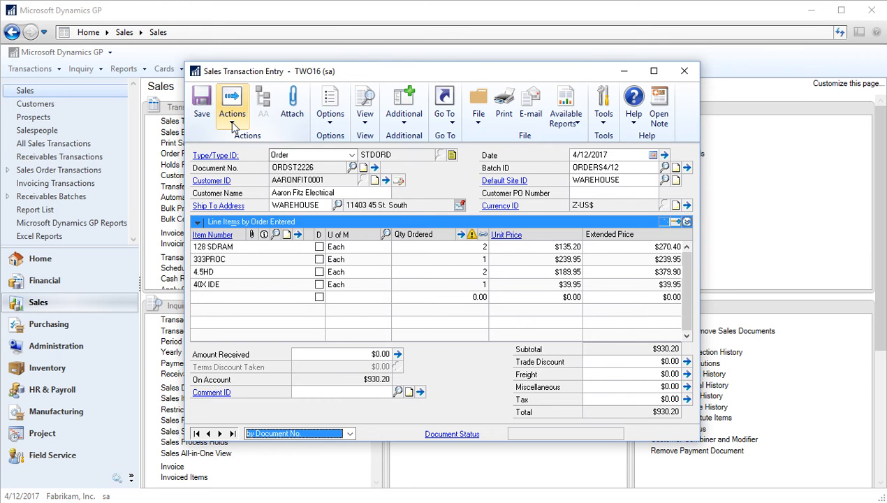
{"action": "left_click", "coordinate": [233, 123]}
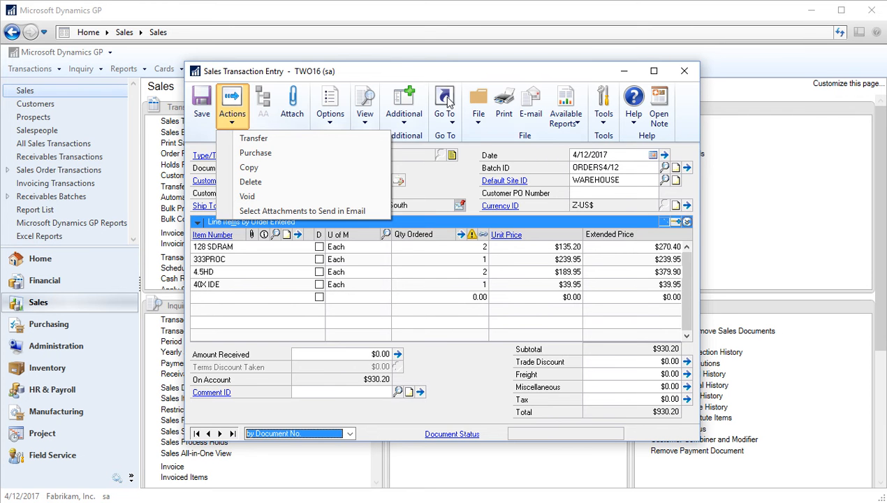
Step: Close the Sales Transaction Entry window and save the order
{"action": "left_click", "coordinate": [684, 71]}
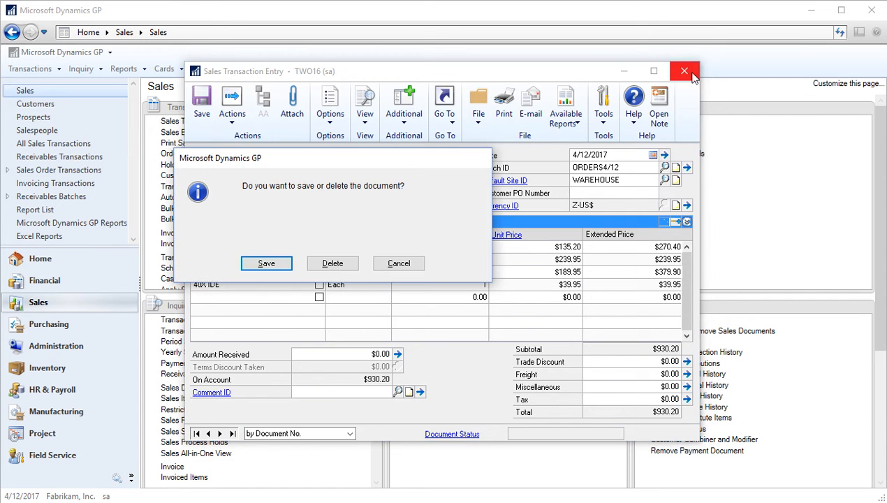
{"action": "left_click", "coordinate": [281, 265]}
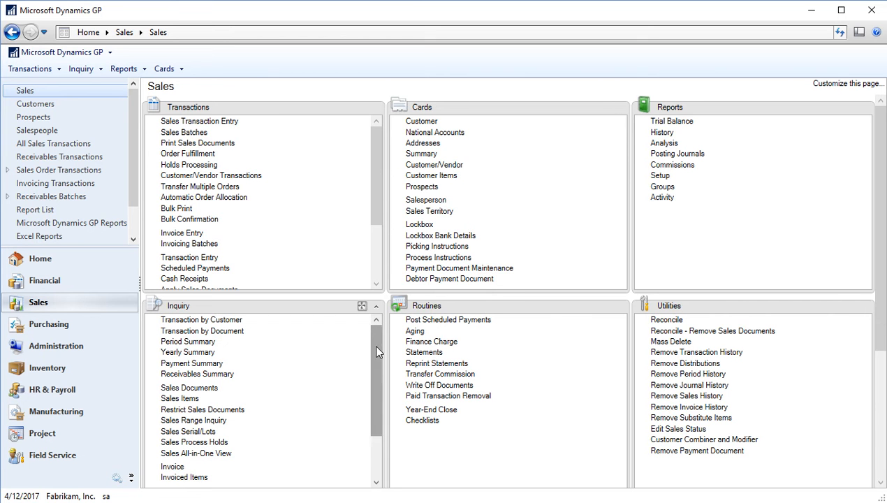
Step: Open the receivables transaction inquiry by customer and look up the transactions of Aaron Fitz Electrical
{"action": "mouse_move", "coordinate": [375, 345]}
{"action": "left_mouse_down"}
{"action": "mouse_move", "coordinate": [365, 341]}
{"action": "mouse_move", "coordinate": [370, 331]}
{"action": "left_mouse_up"}
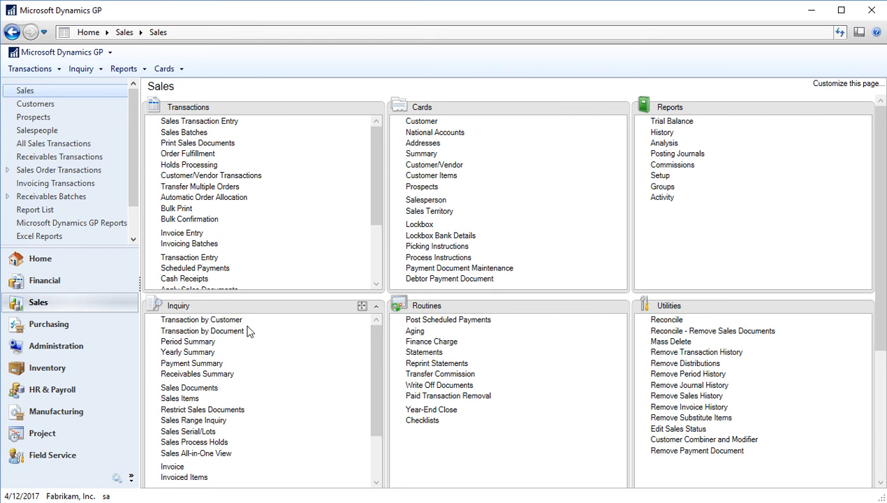
{"action": "left_click", "coordinate": [203, 321]}
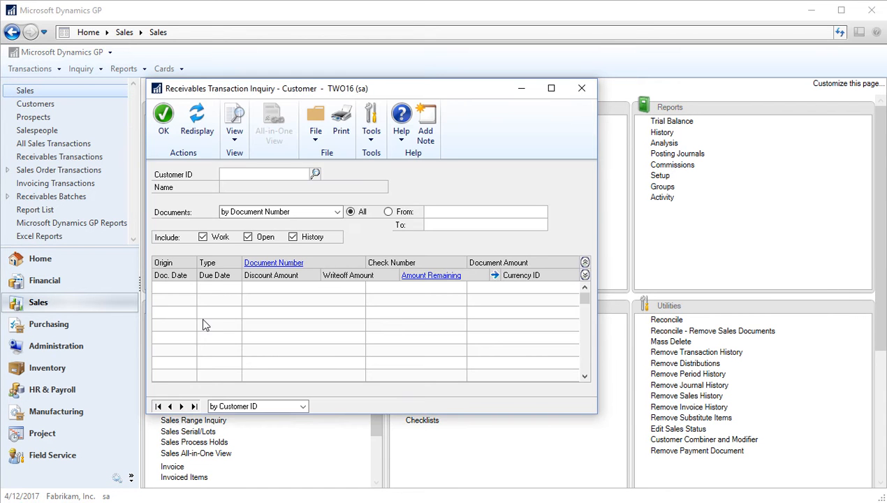
{"action": "left_click", "coordinate": [314, 174]}
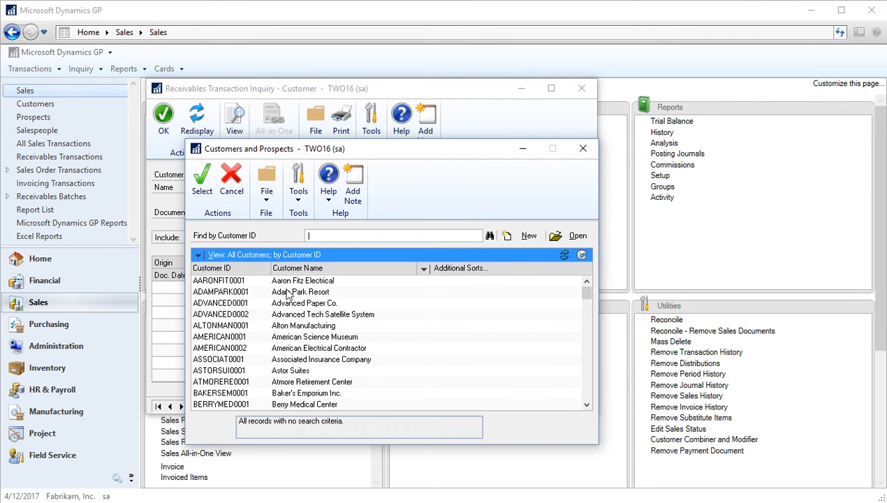
{"action": "double_click", "coordinate": [228, 283]}
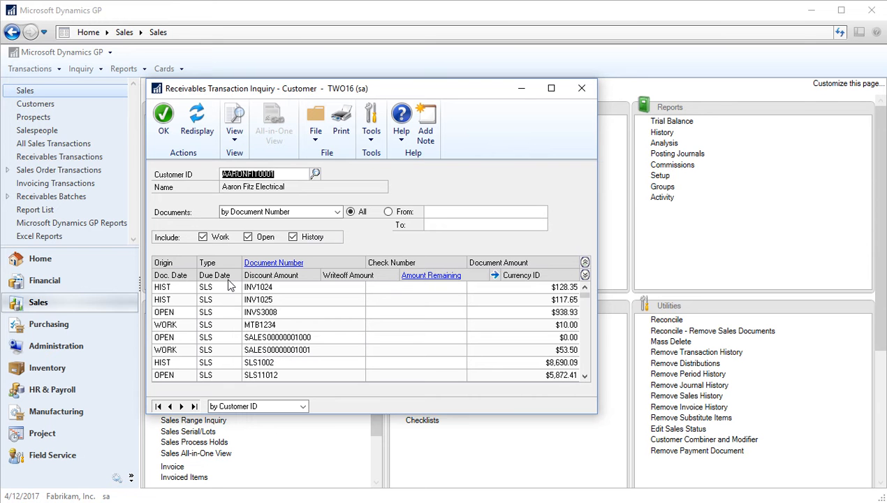
{"action": "left_click_drag", "start_coordinate": [295, 92], "coordinate": [313, 98]}
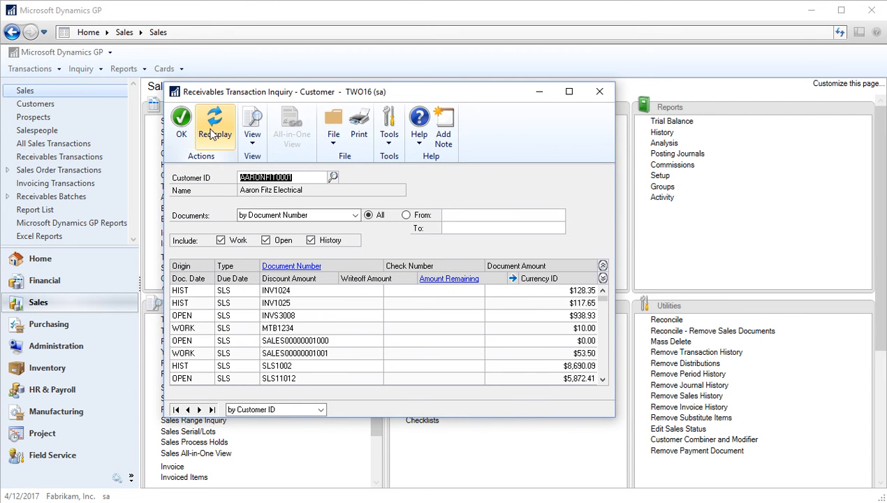
Step: Exclude work and history documents from the customer inquiry and redisplay only the open transactions
{"action": "left_click", "coordinate": [220, 241]}
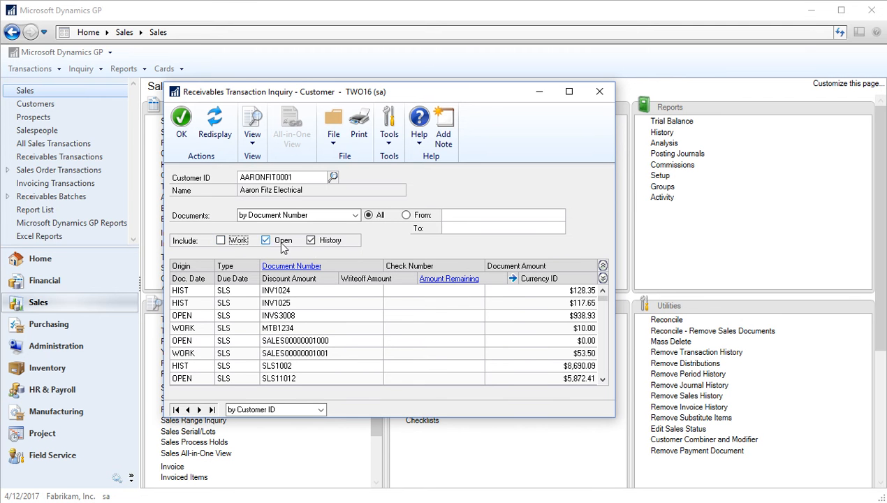
{"action": "left_click", "coordinate": [311, 240]}
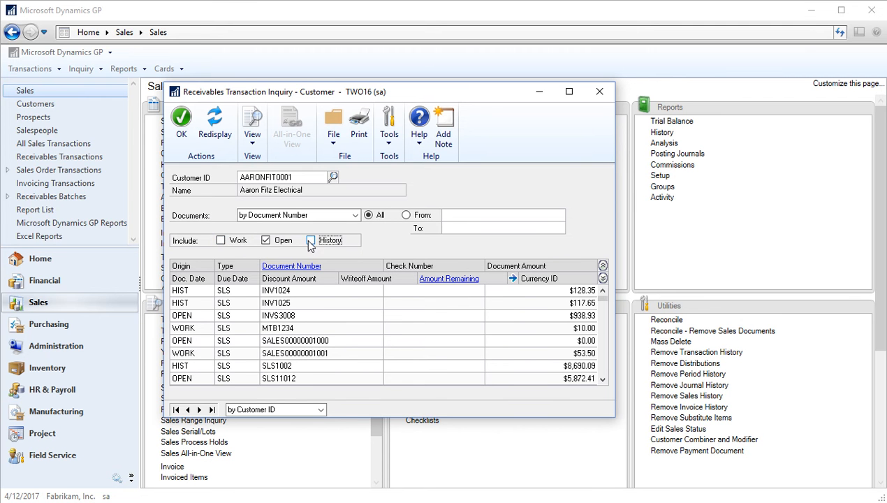
{"action": "left_click", "coordinate": [217, 128]}
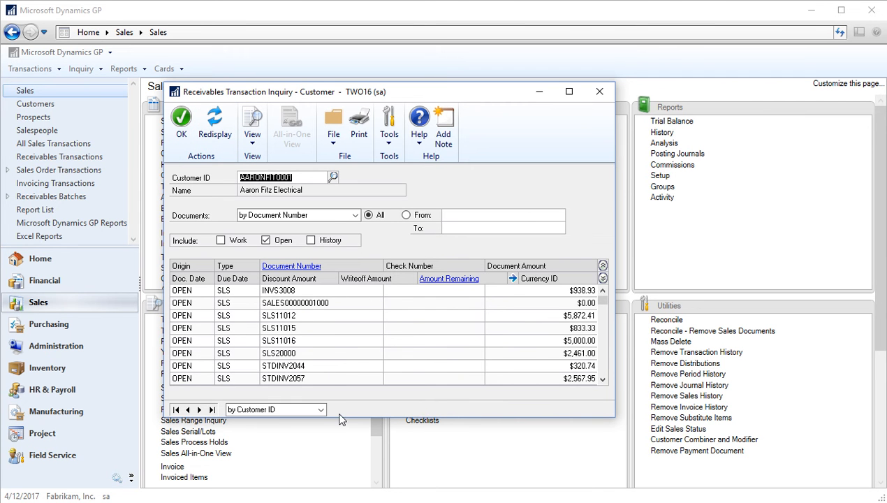
Step: Switch the inquiry from open to work documents and redisplay the transaction list
{"action": "left_click", "coordinate": [265, 240]}
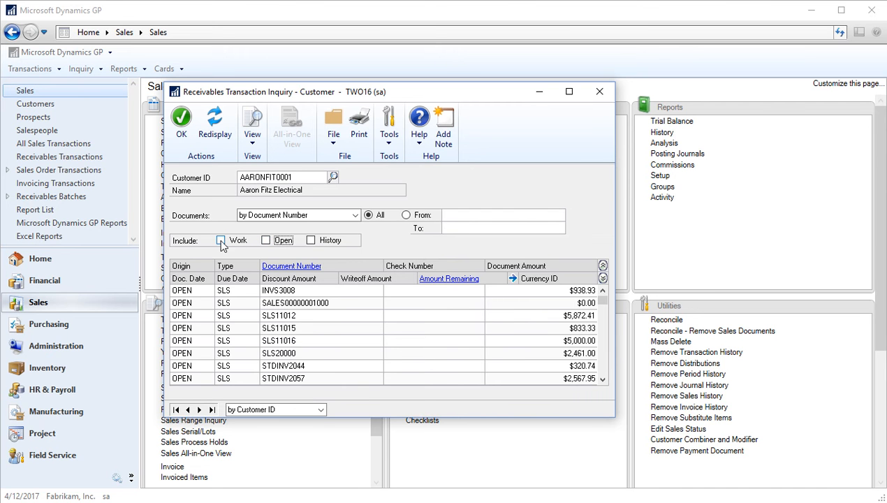
{"action": "left_click", "coordinate": [221, 240]}
{"action": "left_click", "coordinate": [218, 131]}
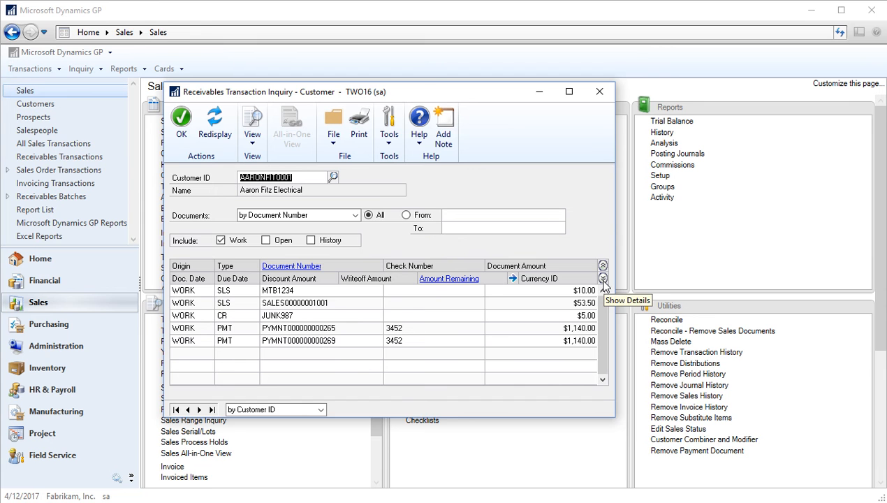
Step: Select the MTB1234 transaction, expand the list to show line details, and close the inquiry
{"action": "left_click", "coordinate": [511, 299]}
{"action": "left_click", "coordinate": [511, 296]}
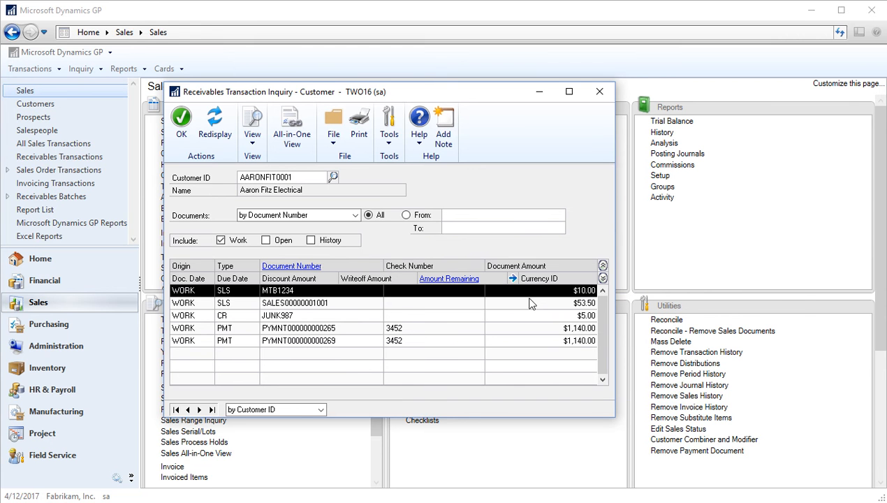
{"action": "left_click", "coordinate": [603, 278]}
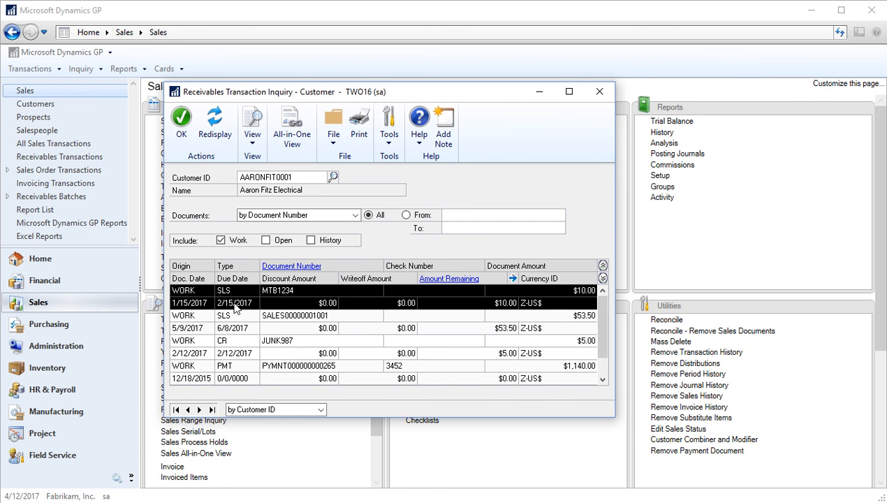
{"action": "left_click", "coordinate": [186, 132]}
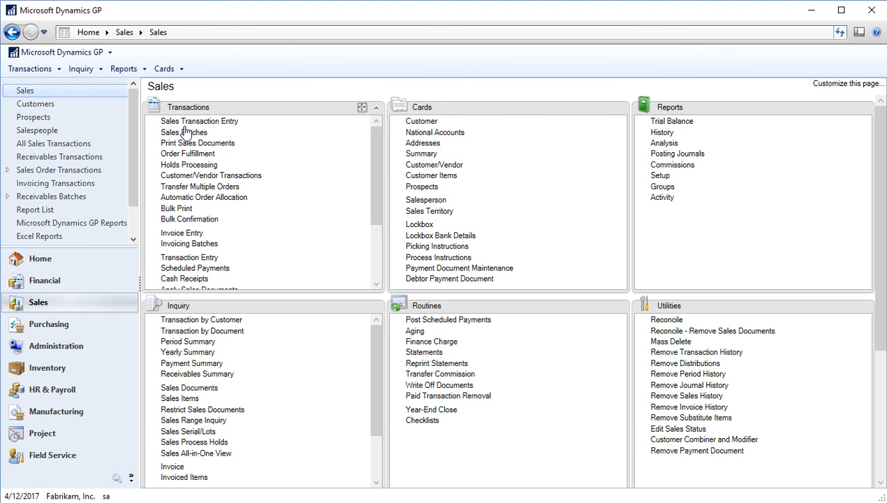